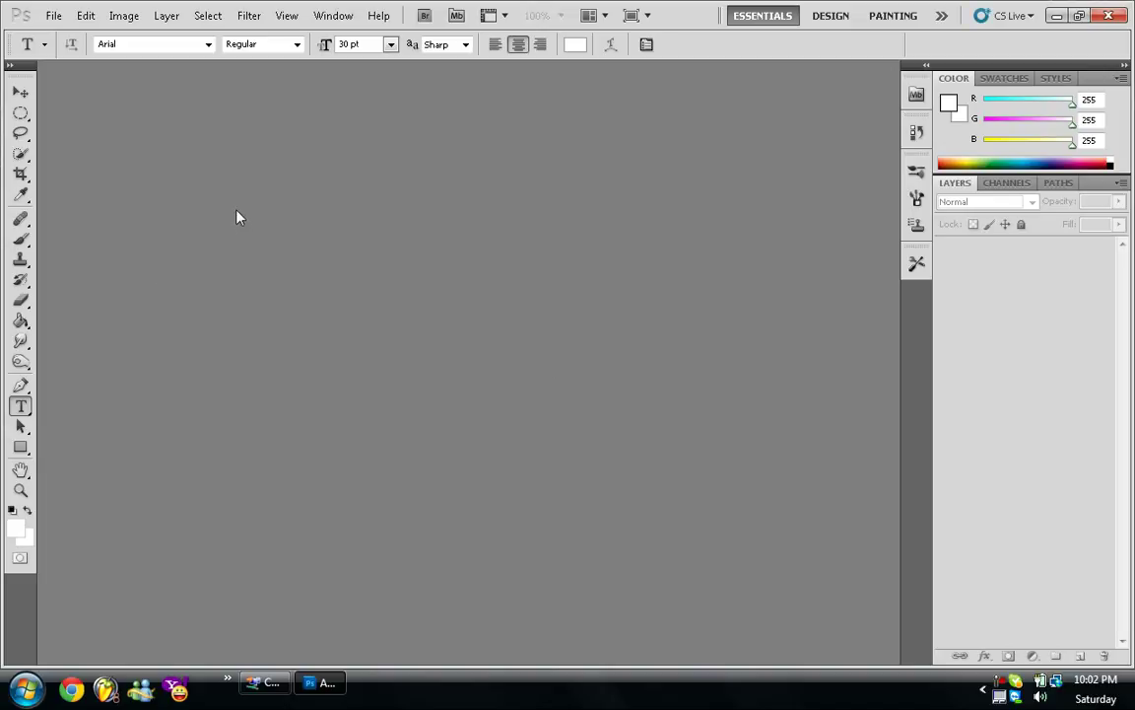
# Step: Create a new 400 × 200 pixel RGB document at 72 pixels/inch with transparent background contents
pyautogui.click(51, 18)
pyautogui.click(64, 35)
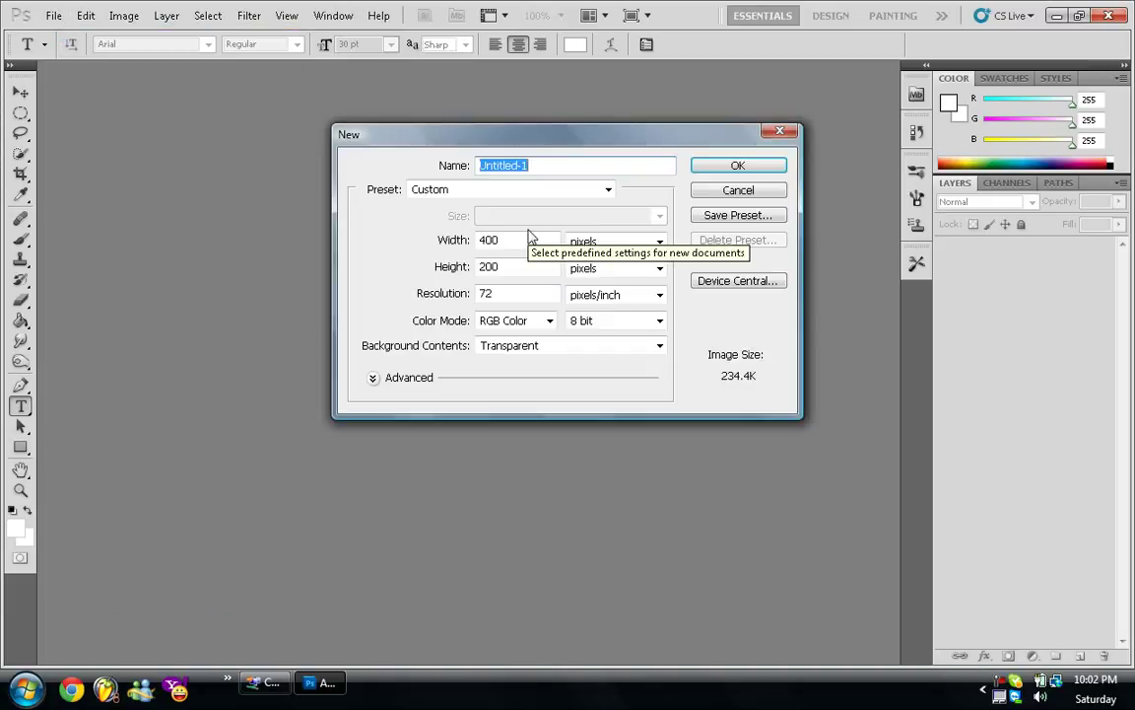
pyautogui.click(711, 172)
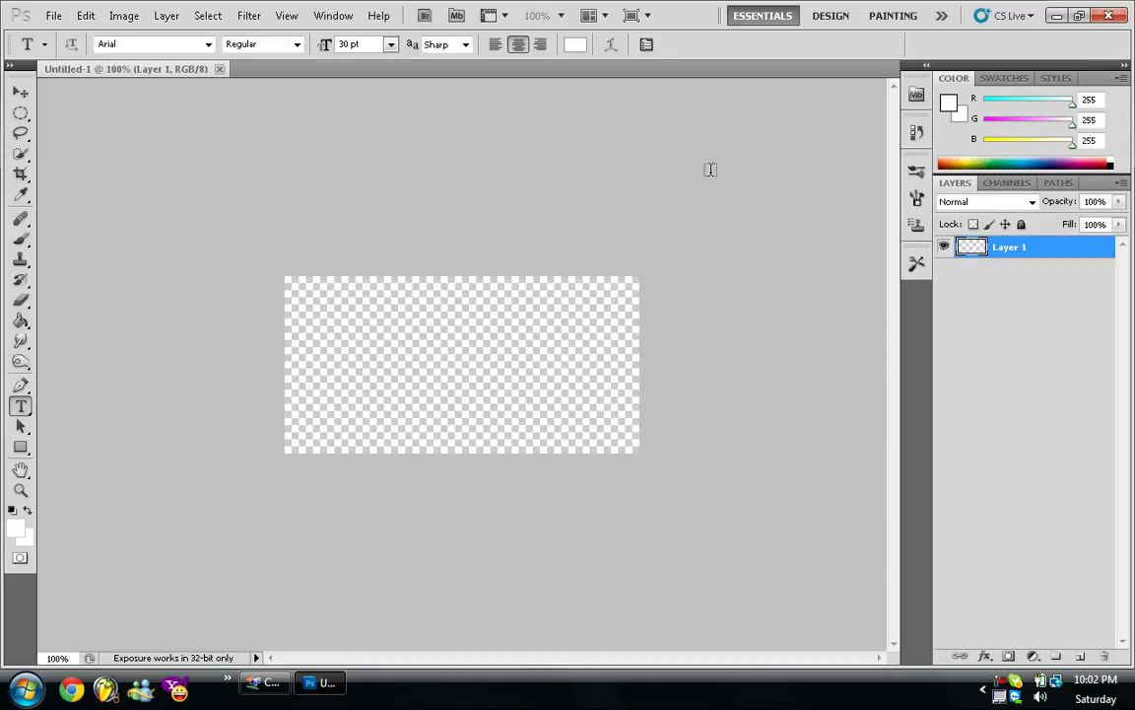
# Step: Open the file clownabstract.psd from the Abstract Sigs and PSDs folder
pyautogui.click(51, 16)
pyautogui.click(65, 52)
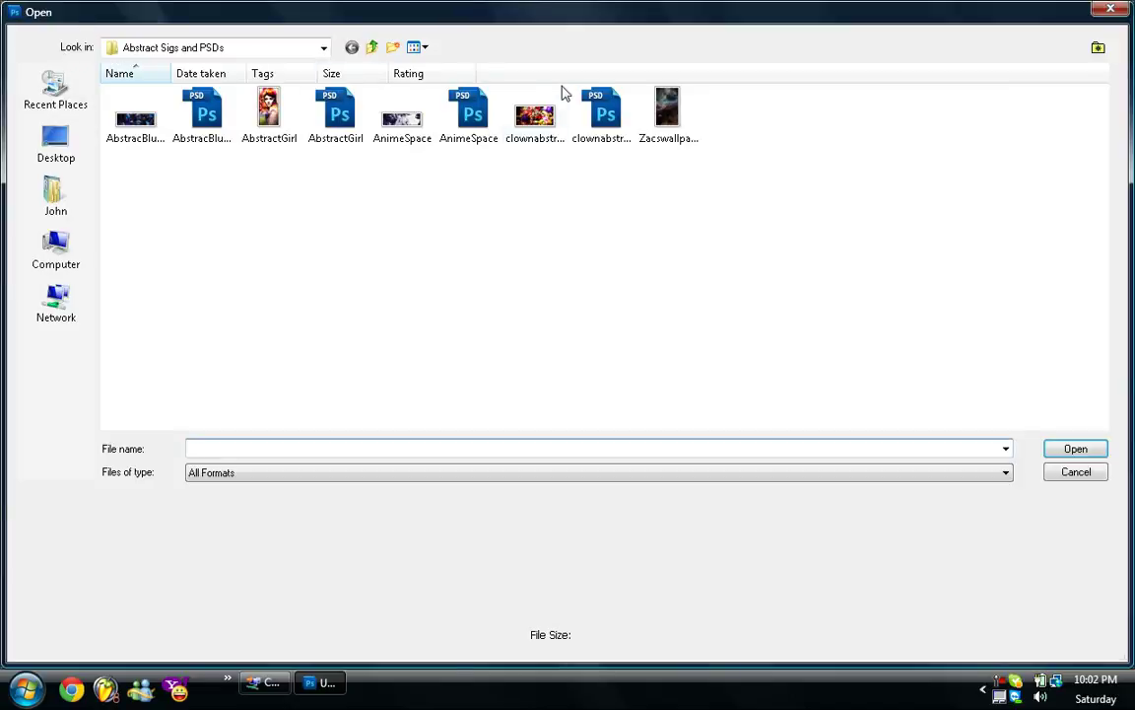
pyautogui.doubleClick(611, 132)
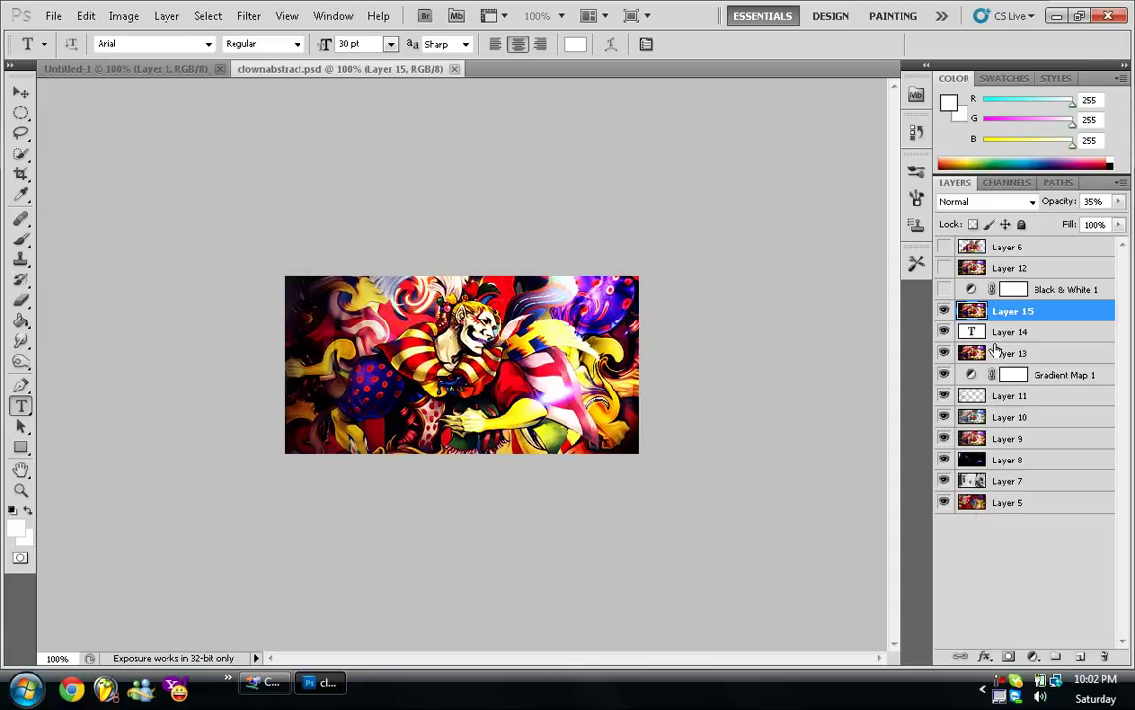
# Step: Make Layer 6 of clownabstract.psd visible and copy the clown render from it into the blank Untitled-1 document
pyautogui.click(979, 254)
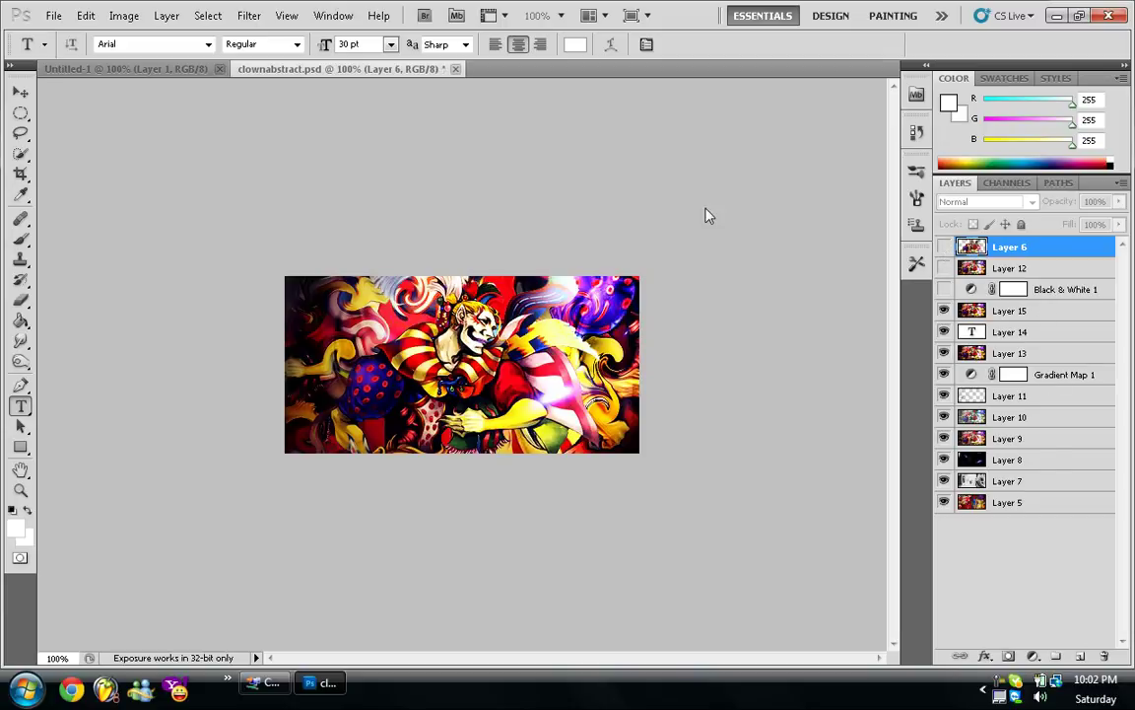
pyautogui.click(81, 65)
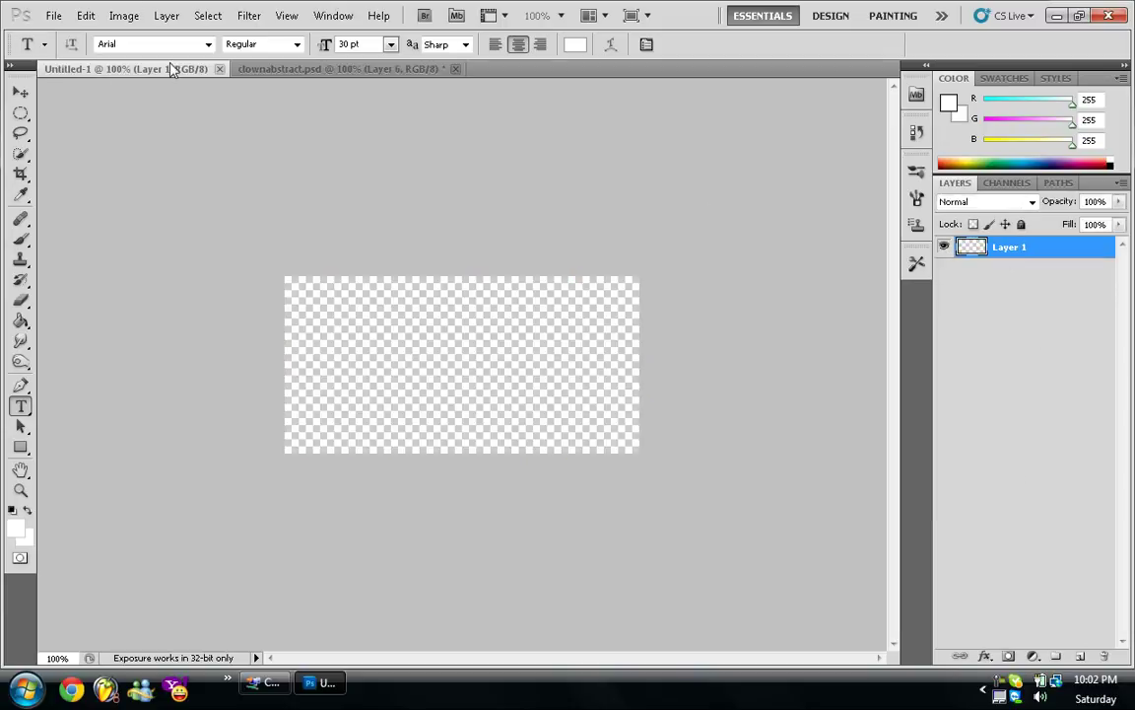
pyautogui.click(254, 67)
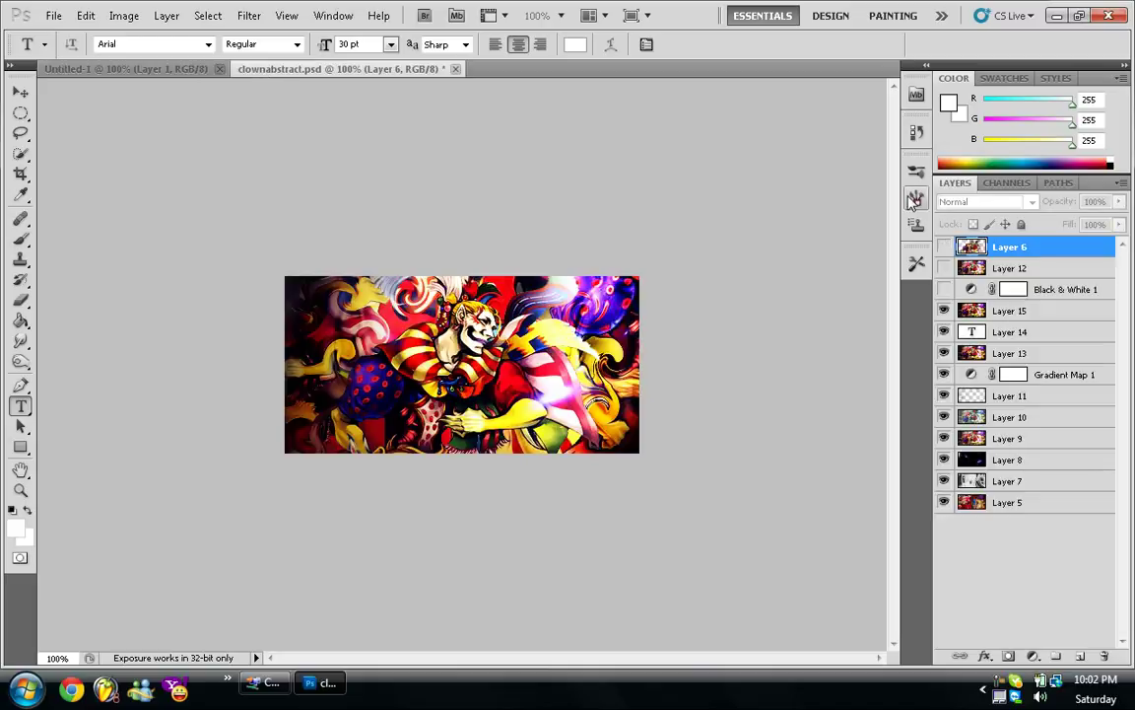
pyautogui.moveTo(1007, 251); pyautogui.dragTo(601, 128)
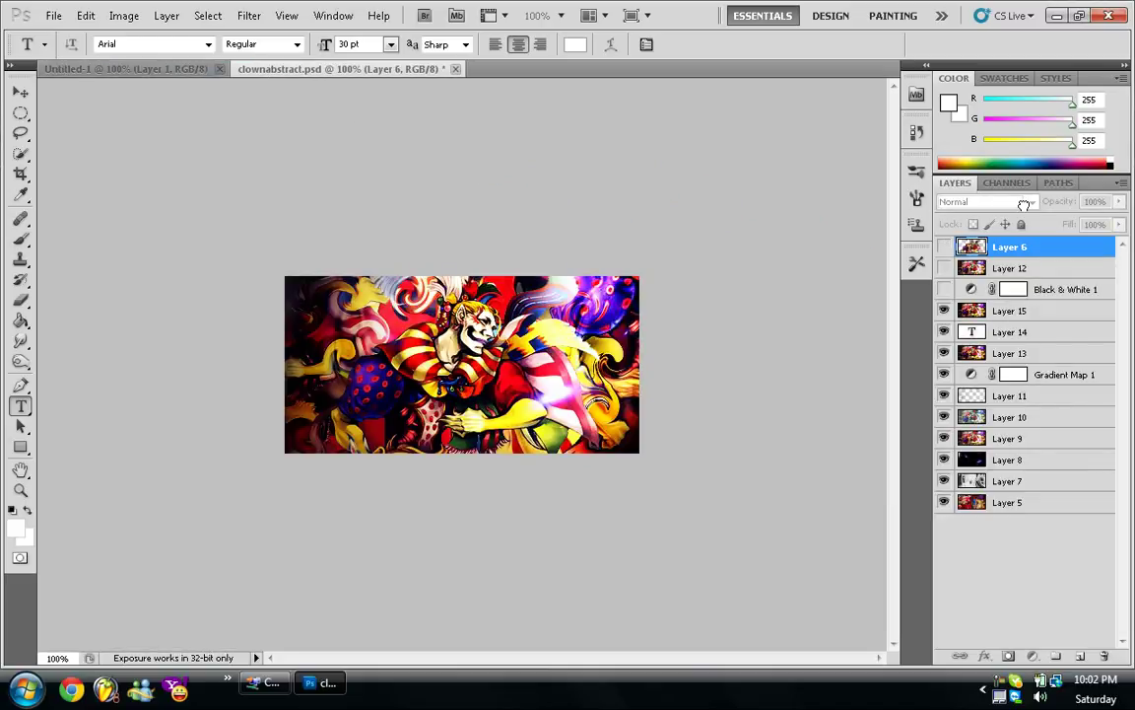
pyautogui.click(944, 246)
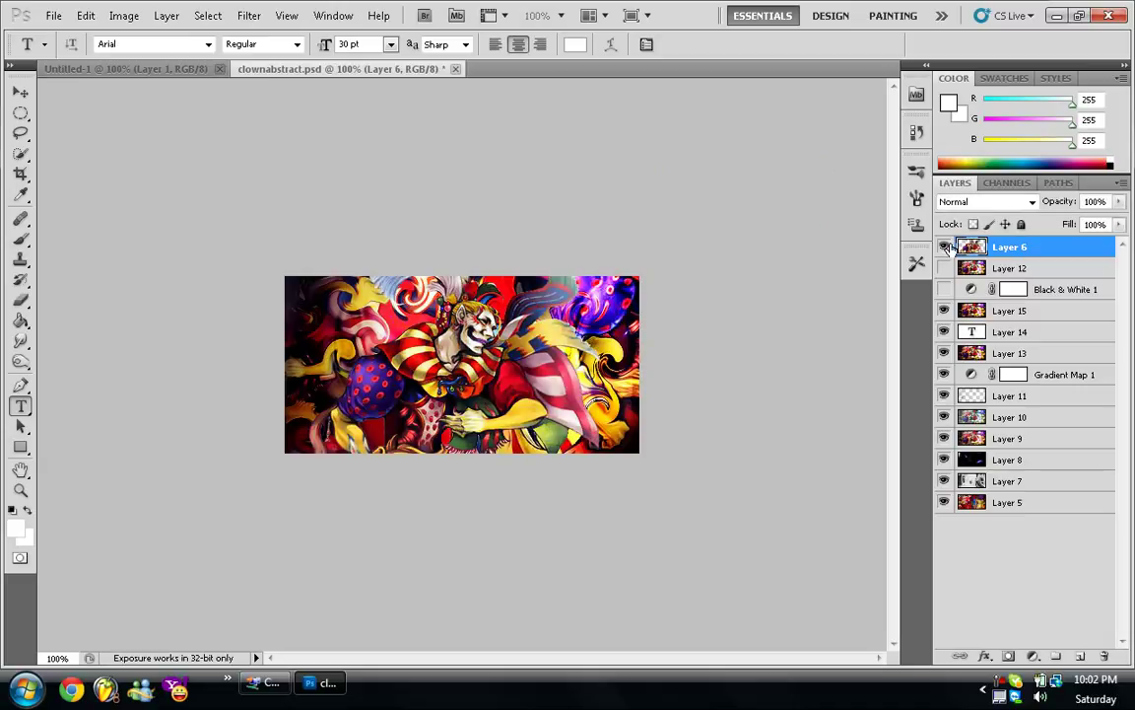
pyautogui.click(20, 92)
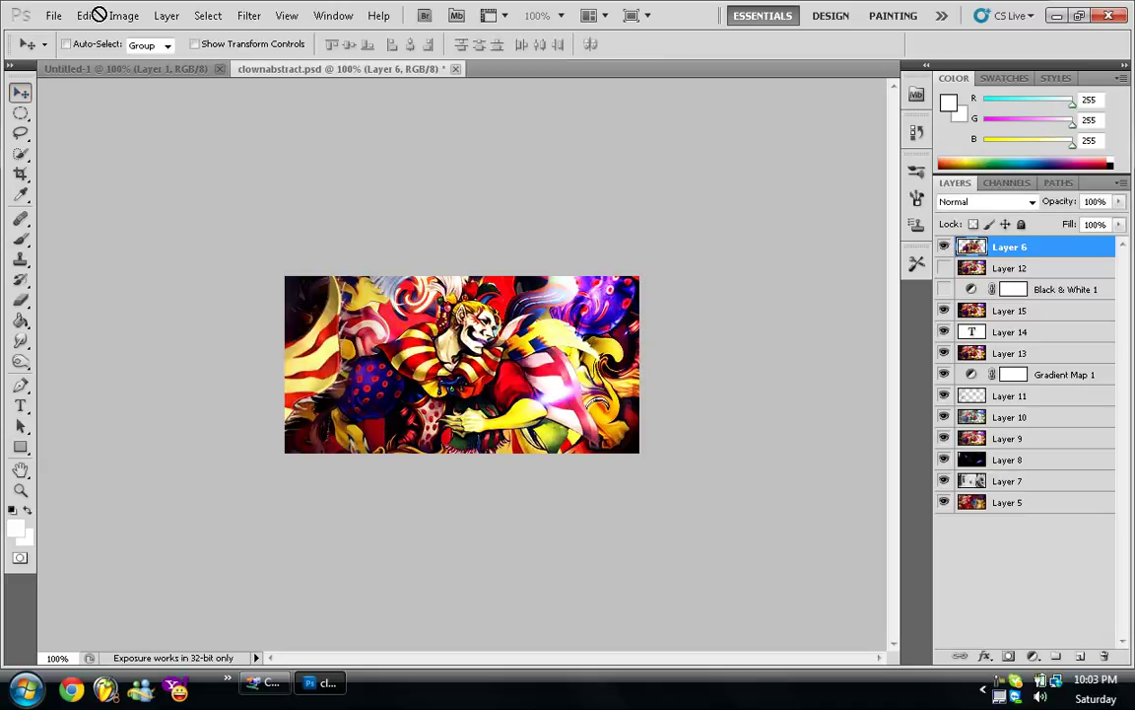
pyautogui.click(96, 66)
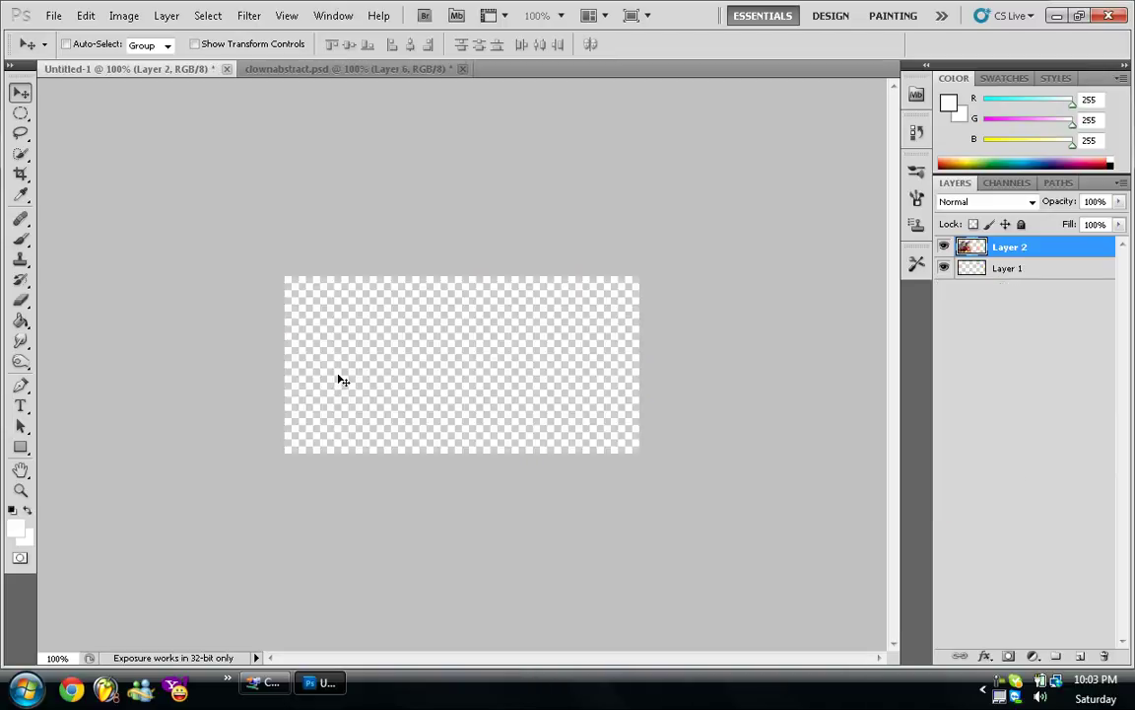
pyautogui.click(365, 67)
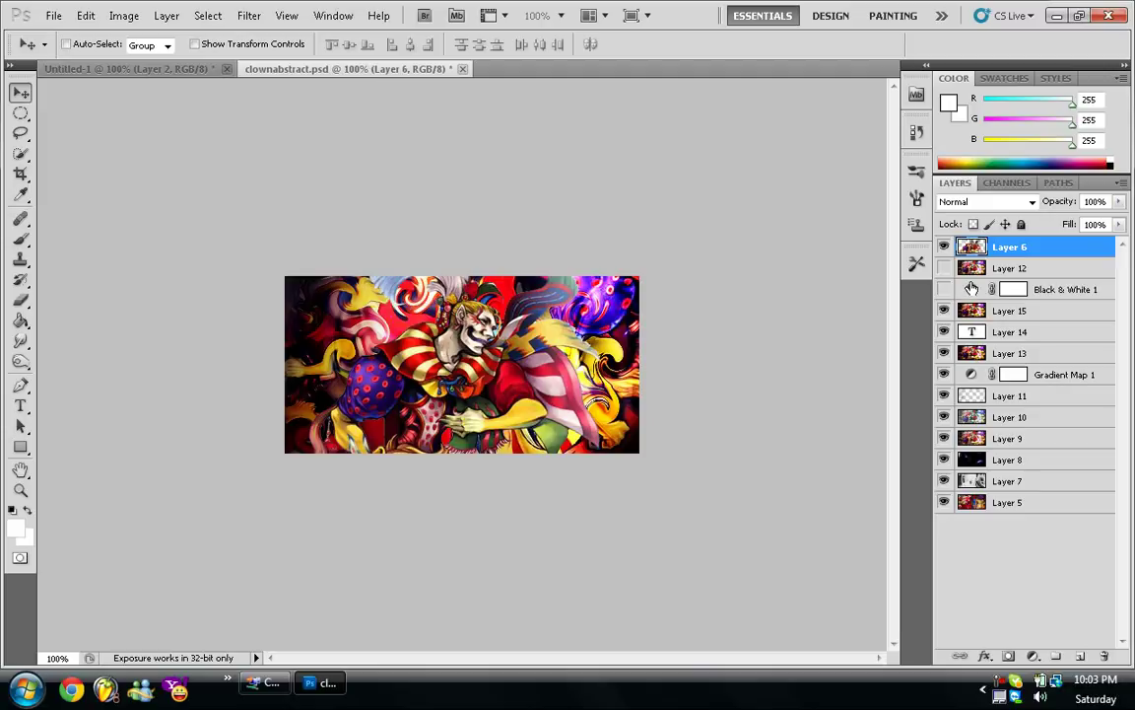
# Step: In Untitled-1, enlarge the clown layer to about 141% width and 135% height with Free Transform and reposition it on the canvas
pyautogui.click(172, 73)
pyautogui.moveTo(357, 352); pyautogui.dragTo(514, 288)
pyautogui.hotkey('ctrl', 't')
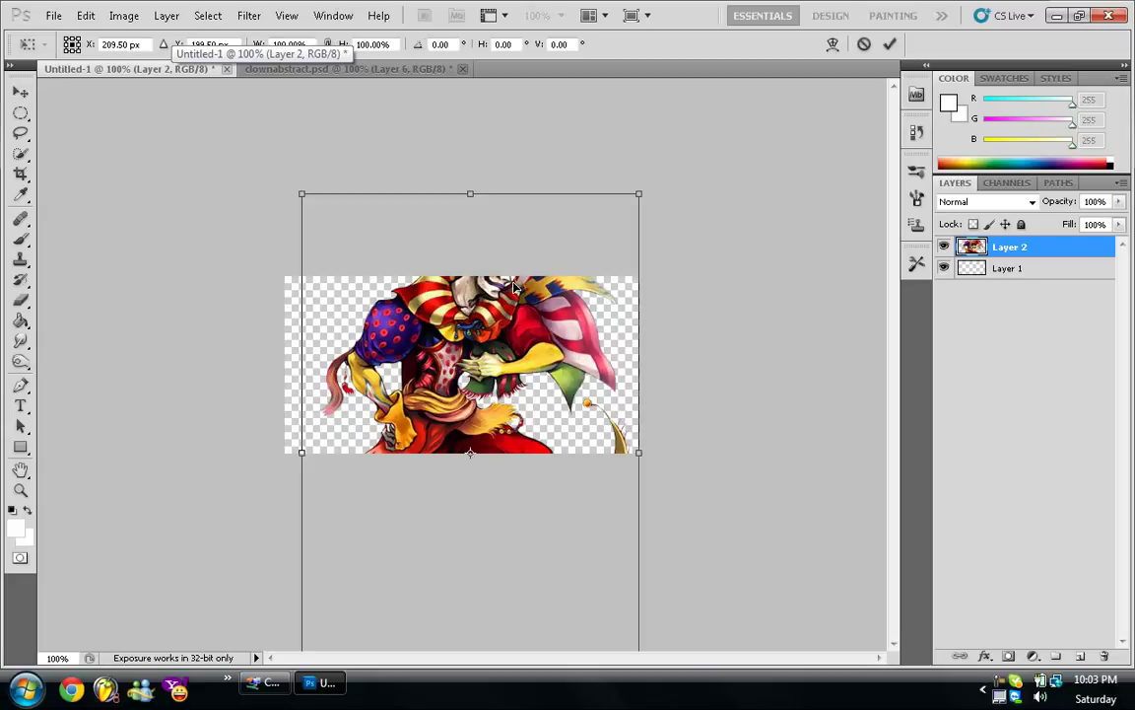
pyautogui.moveTo(302, 195); pyautogui.dragTo(162, 13)
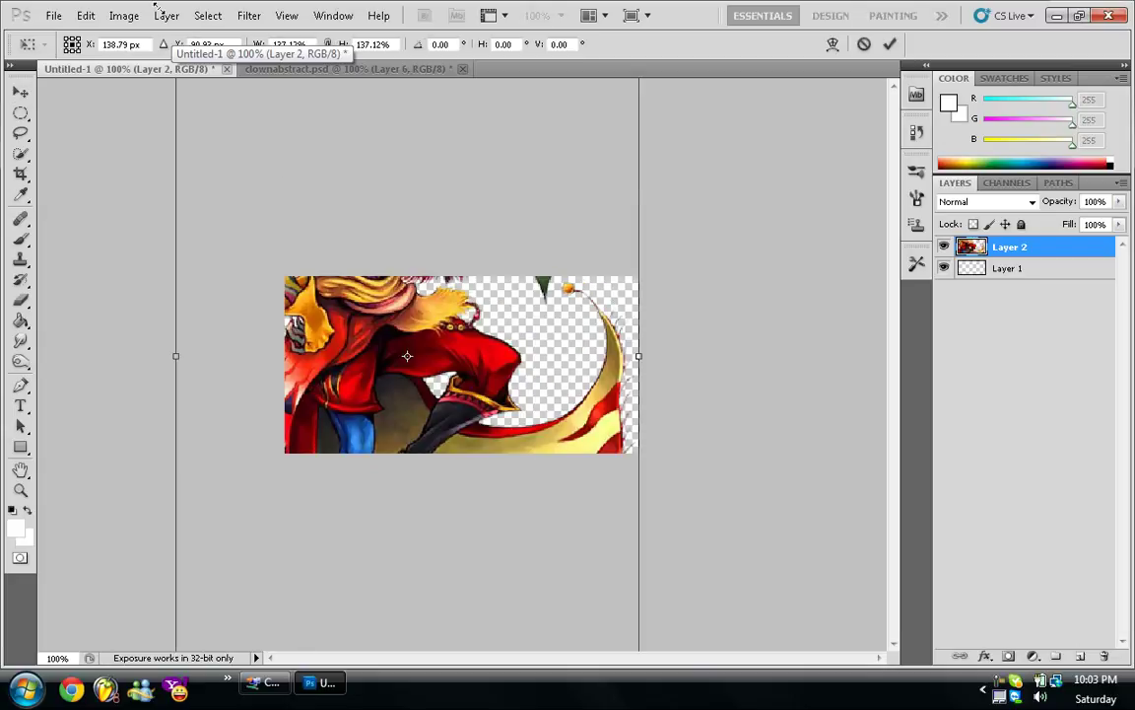
pyautogui.click(21, 91)
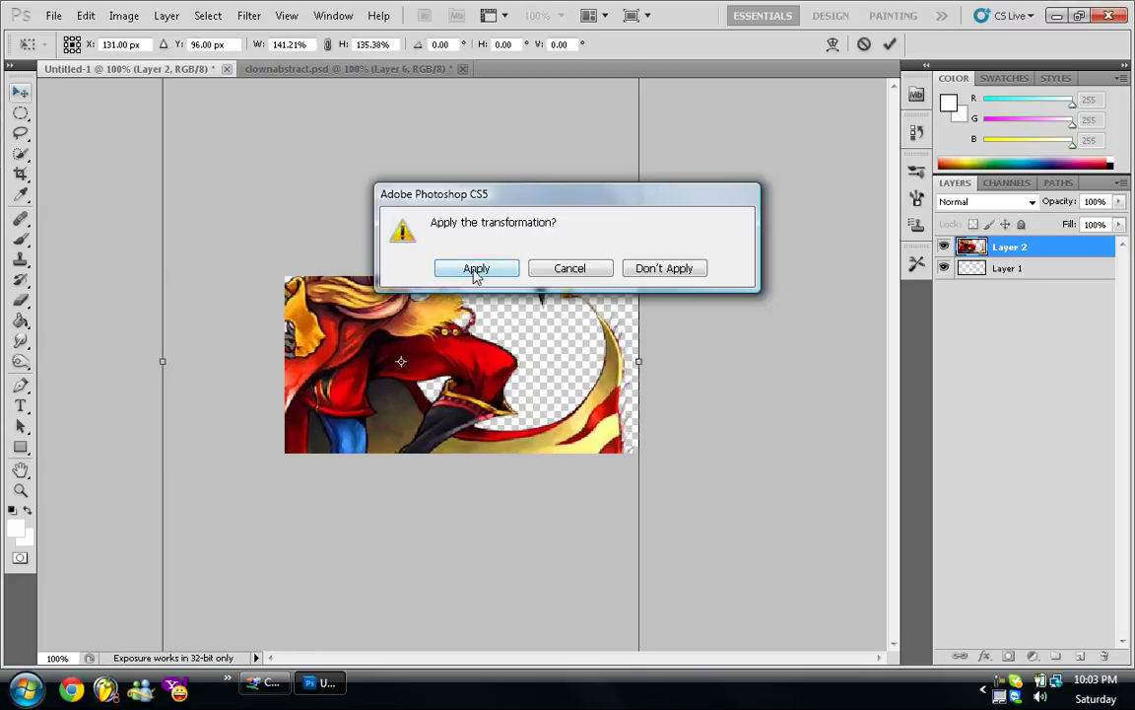
pyautogui.click(469, 268)
pyautogui.moveTo(425, 428); pyautogui.dragTo(398, 407)
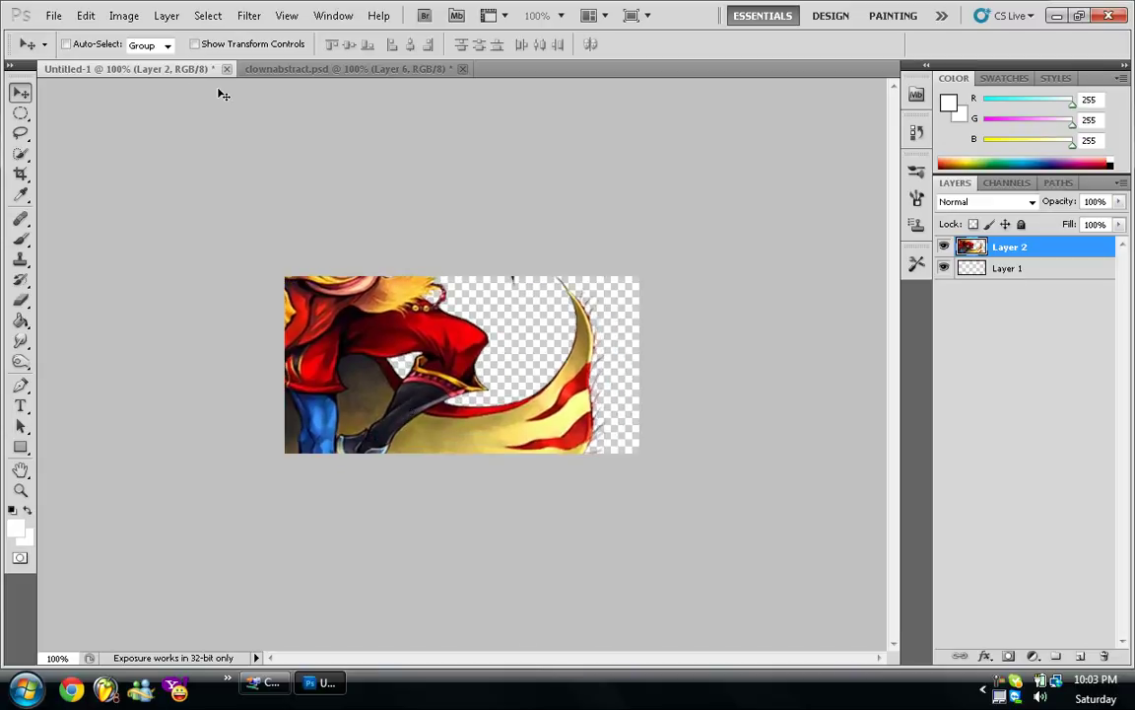
# Step: Duplicate the clown layer twice, offsetting the copies until they fill the whole canvas, and merge all visible layers
pyautogui.hotkey('ctrl', 'j')
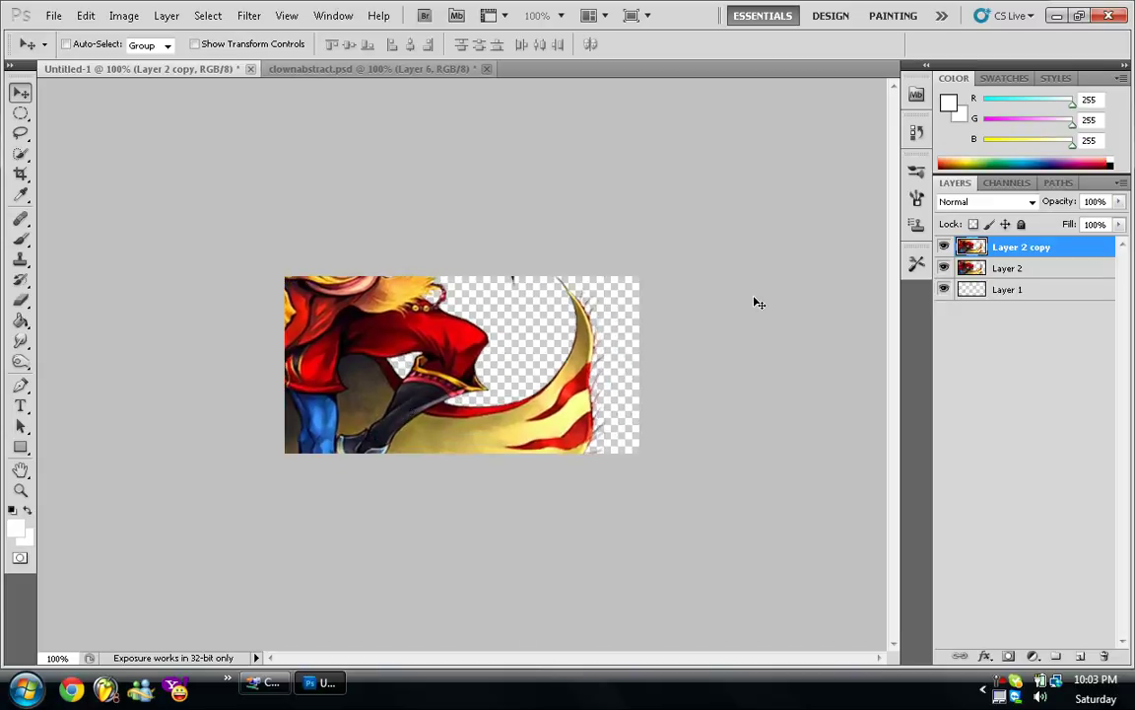
pyautogui.moveTo(364, 330); pyautogui.dragTo(544, 269)
pyautogui.hotkey('ctrl', 'j')
pyautogui.hotkey('alt', '[')
pyautogui.moveTo(529, 314)
pyautogui.mouseDown()
pyautogui.moveTo(360, 228)
pyautogui.moveTo(423, 188)
pyautogui.moveTo(467, 204)
pyautogui.moveTo(461, 400)
pyautogui.moveTo(512, 338)
pyautogui.moveTo(514, 312)
pyautogui.mouseUp()
pyautogui.click(1015, 247)
pyautogui.moveTo(607, 312); pyautogui.dragTo(557, 478)
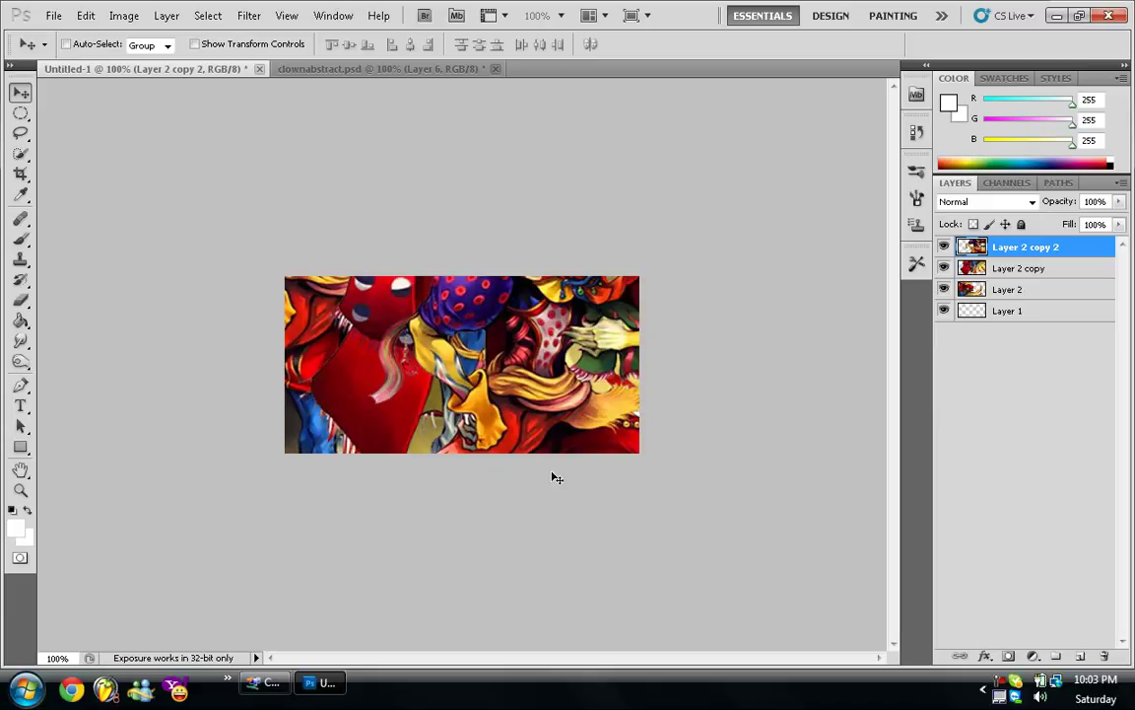
pyautogui.rightClick(1049, 247)
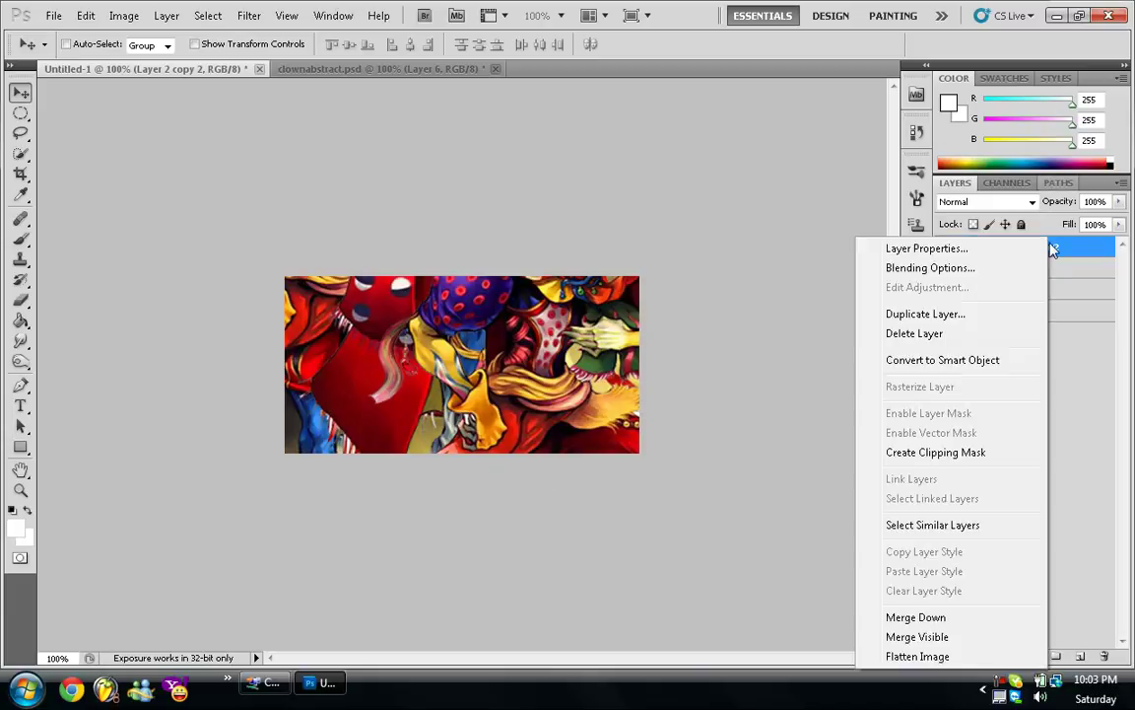
pyautogui.click(932, 637)
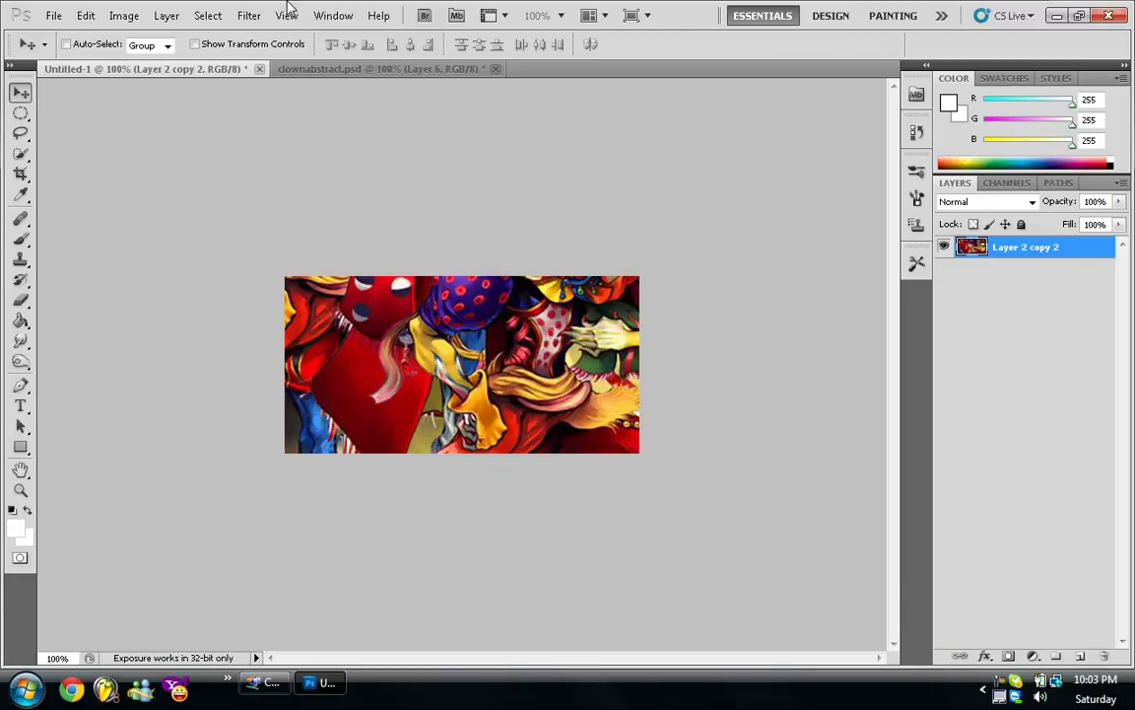
# Step: Try twirling several areas of the merged clown collage with the Liquify filter's Twirl tool
pyautogui.click(248, 16)
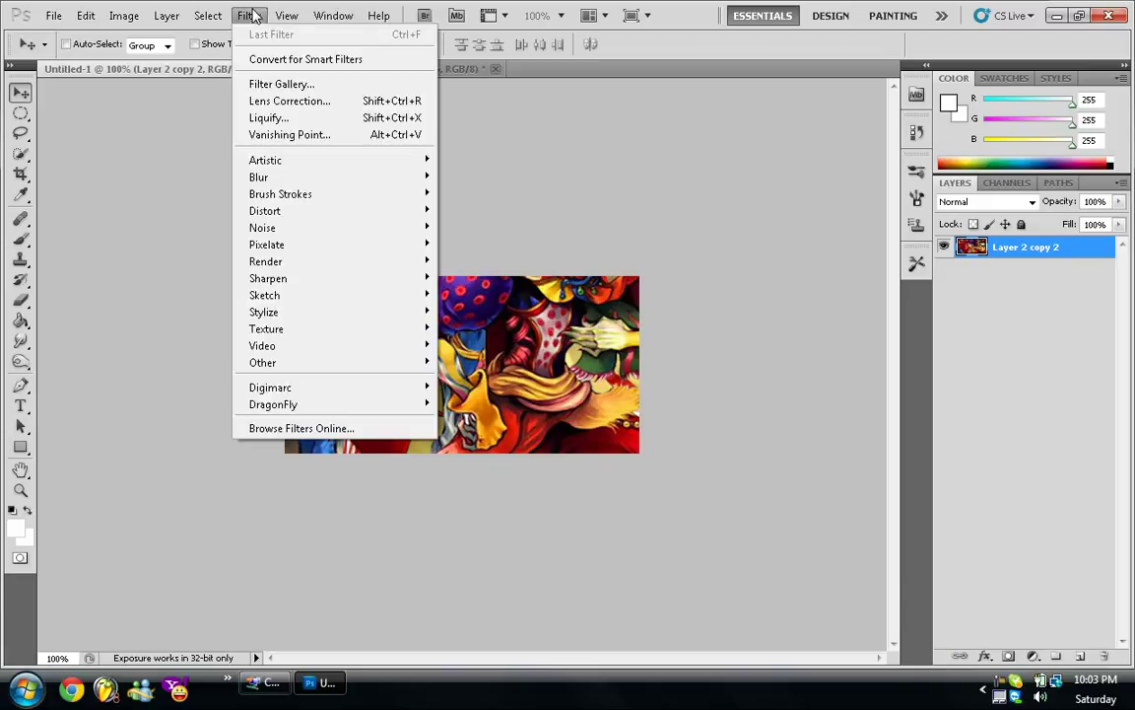
pyautogui.click(282, 118)
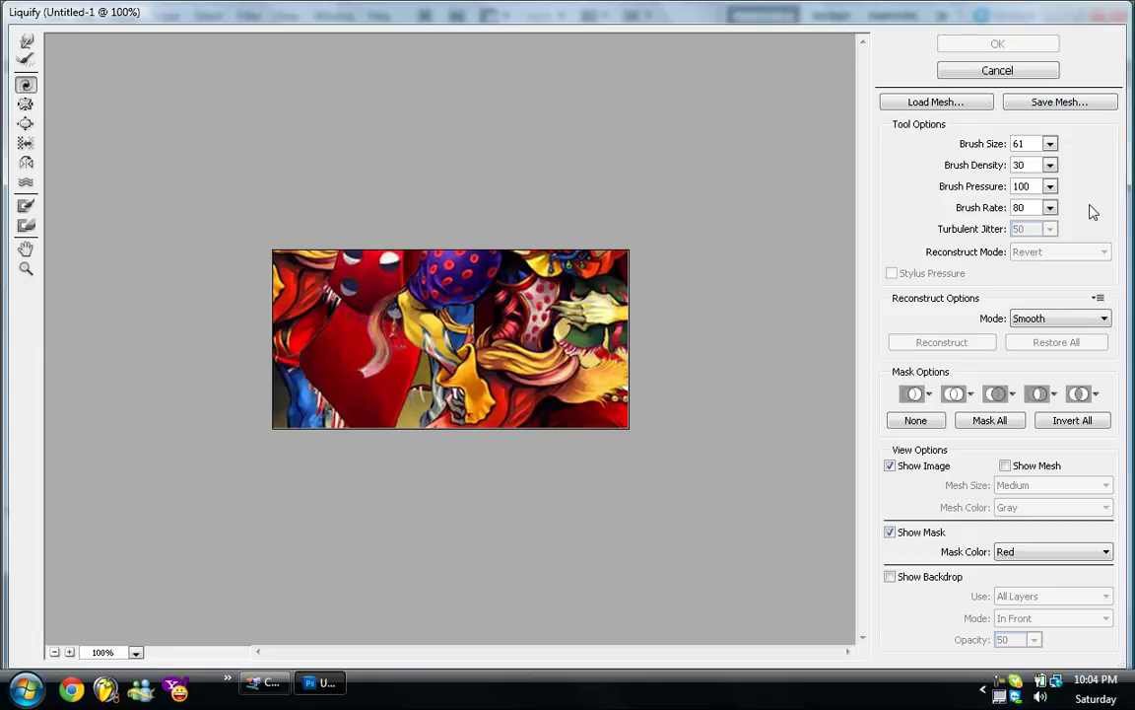
pyautogui.moveTo(550, 286); pyautogui.dragTo(577, 311)
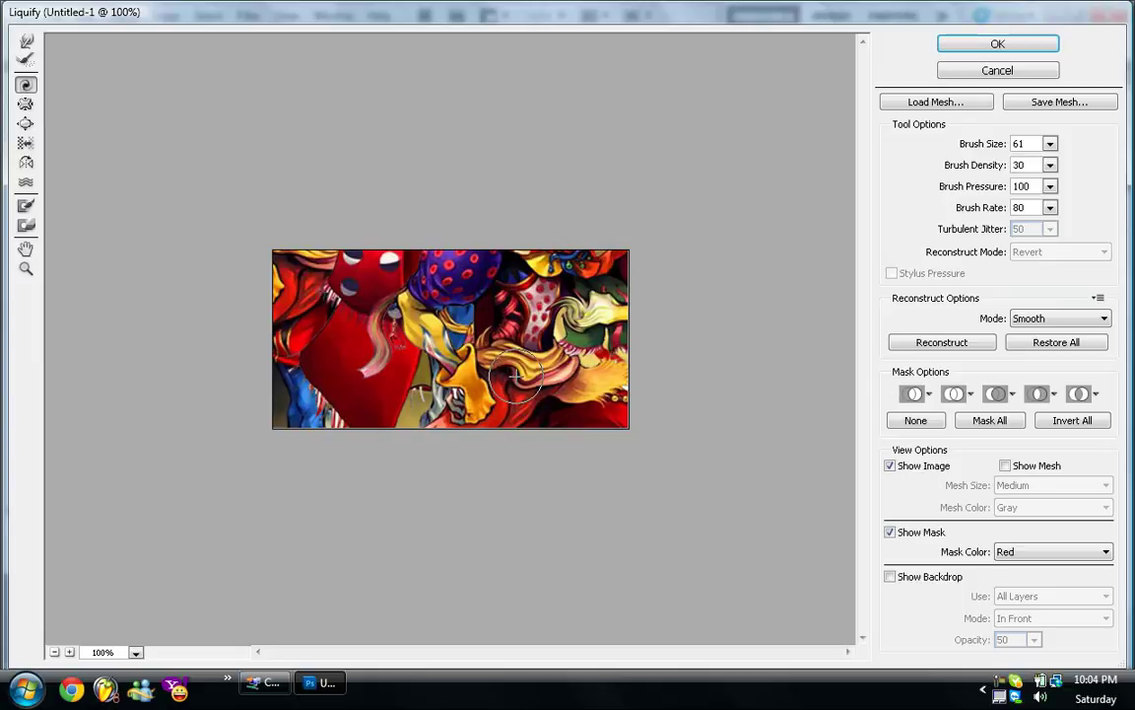
pyautogui.moveTo(516, 376)
pyautogui.mouseDown()
pyautogui.moveTo(470, 338)
pyautogui.moveTo(502, 310)
pyautogui.mouseUp()
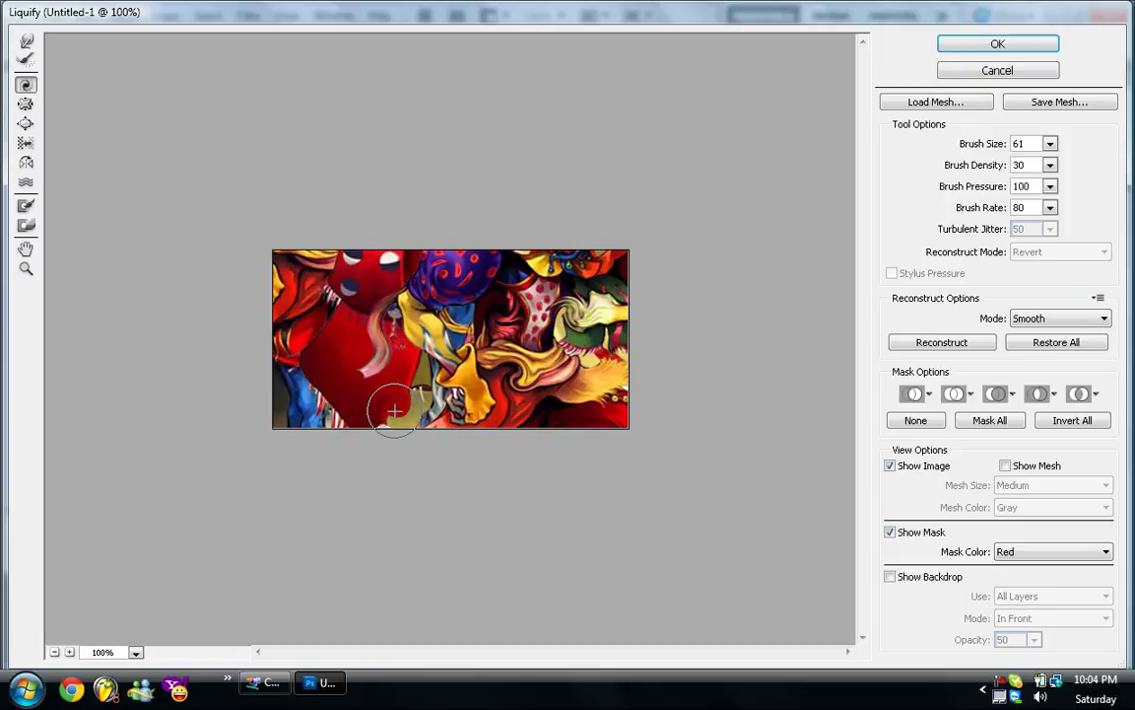
pyautogui.moveTo(395, 412)
pyautogui.mouseDown()
pyautogui.moveTo(370, 380)
pyautogui.moveTo(453, 370)
pyautogui.moveTo(480, 404)
pyautogui.mouseUp()
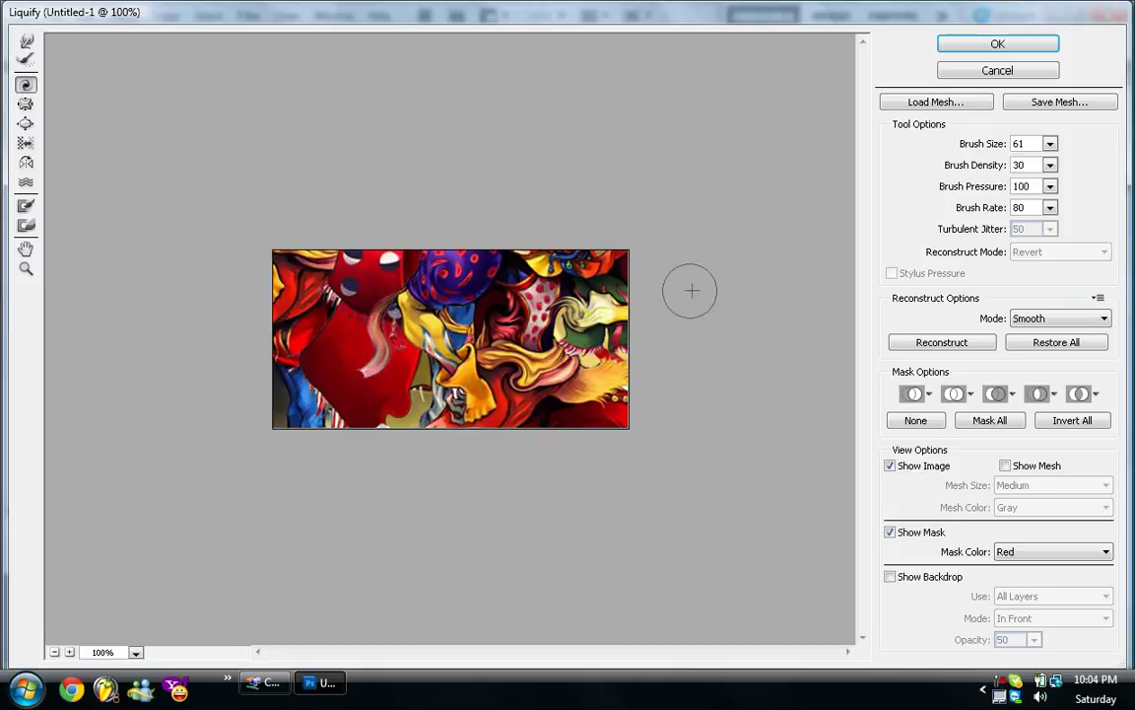
pyautogui.click(966, 77)
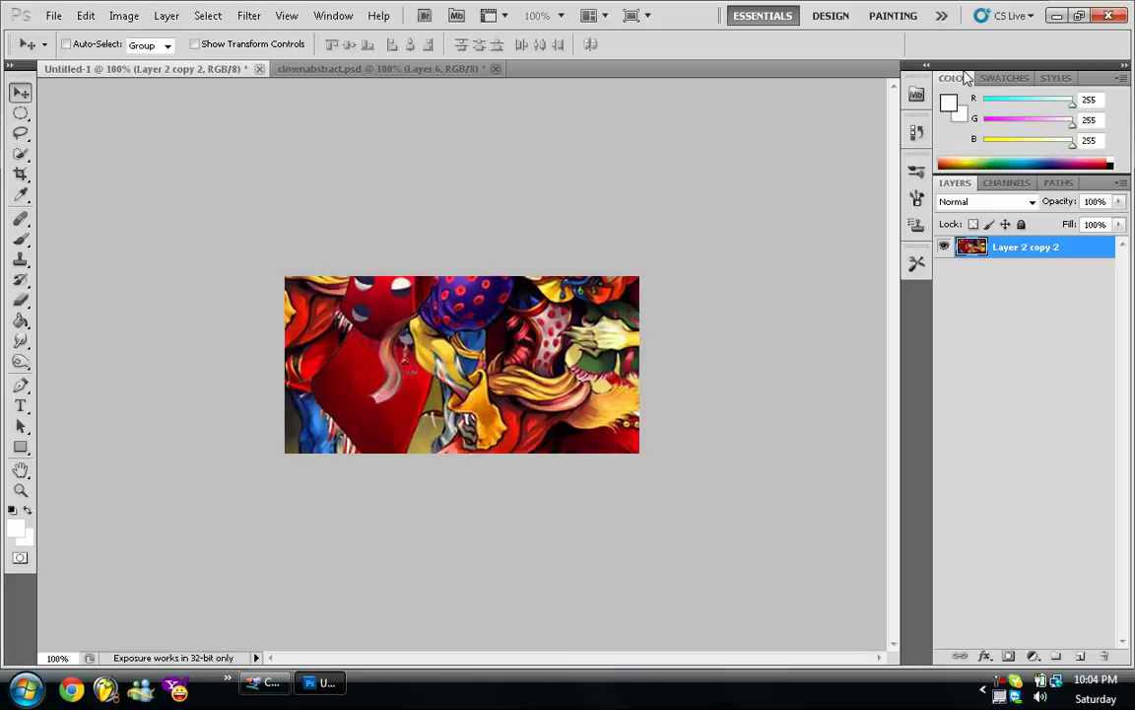
# Step: In clownabstract.psd, hide every layer above Layer 7, and toggle Layer 7 off and on to compare its effect over Layer 5
pyautogui.click(394, 71)
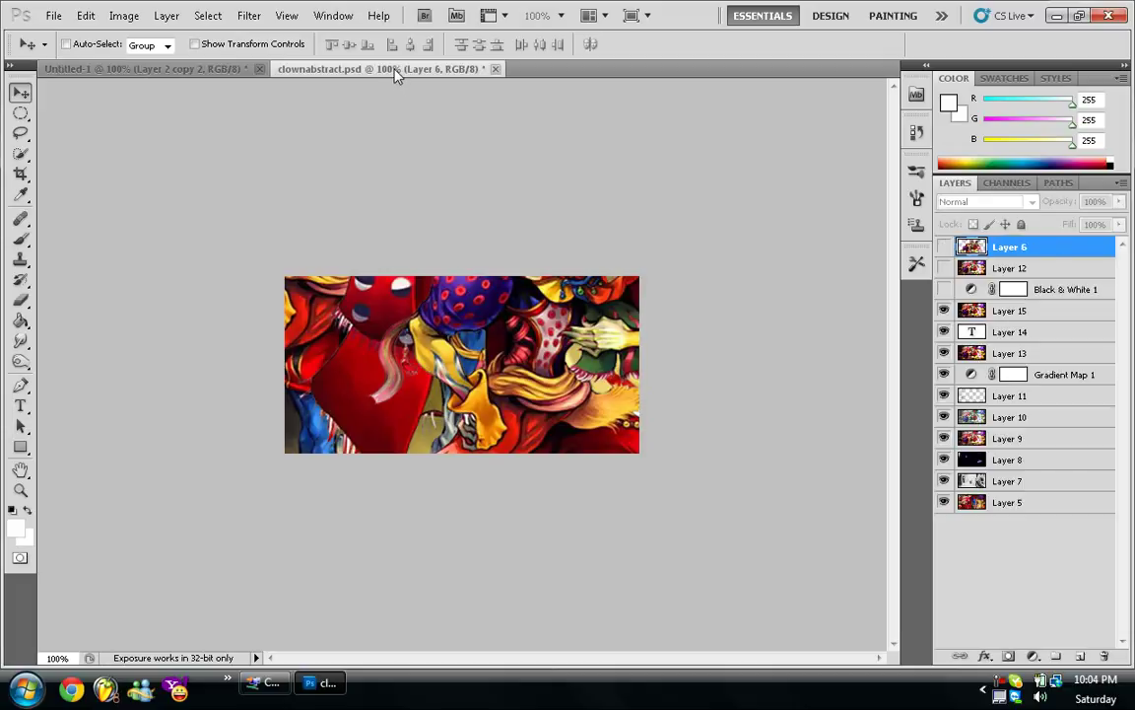
pyautogui.moveTo(948, 264); pyautogui.dragTo(946, 402)
pyautogui.click(944, 333)
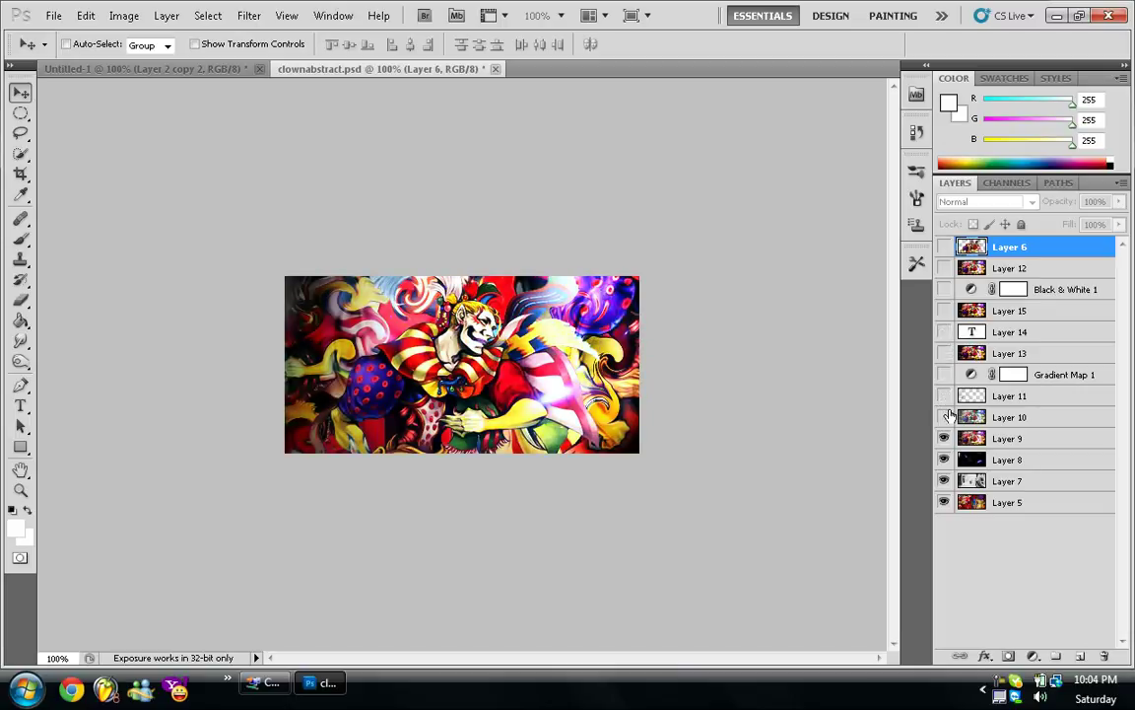
pyautogui.click(944, 417)
pyautogui.click(944, 439)
pyautogui.click(945, 459)
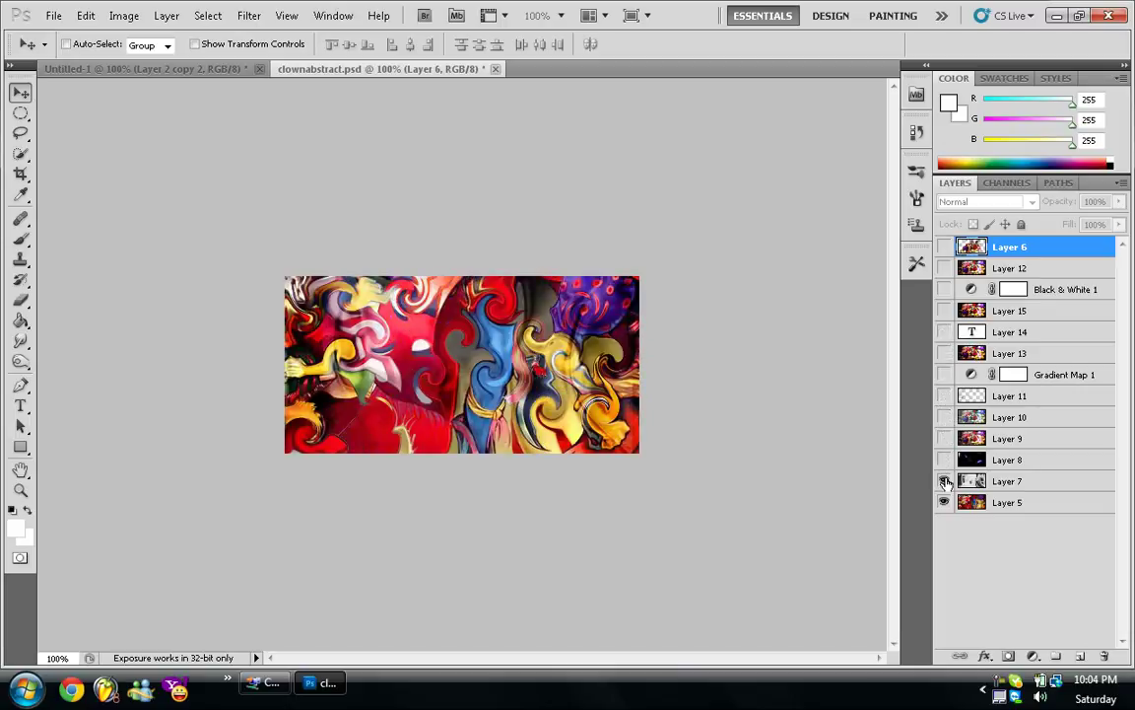
pyautogui.click(944, 481)
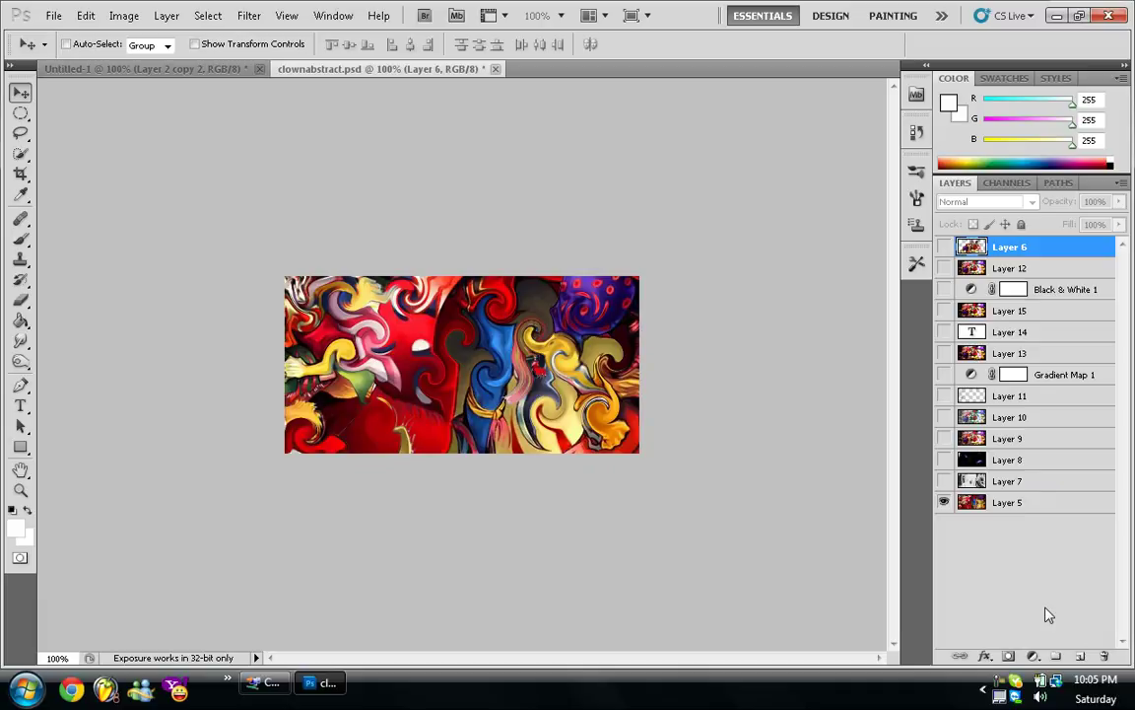
pyautogui.click(945, 481)
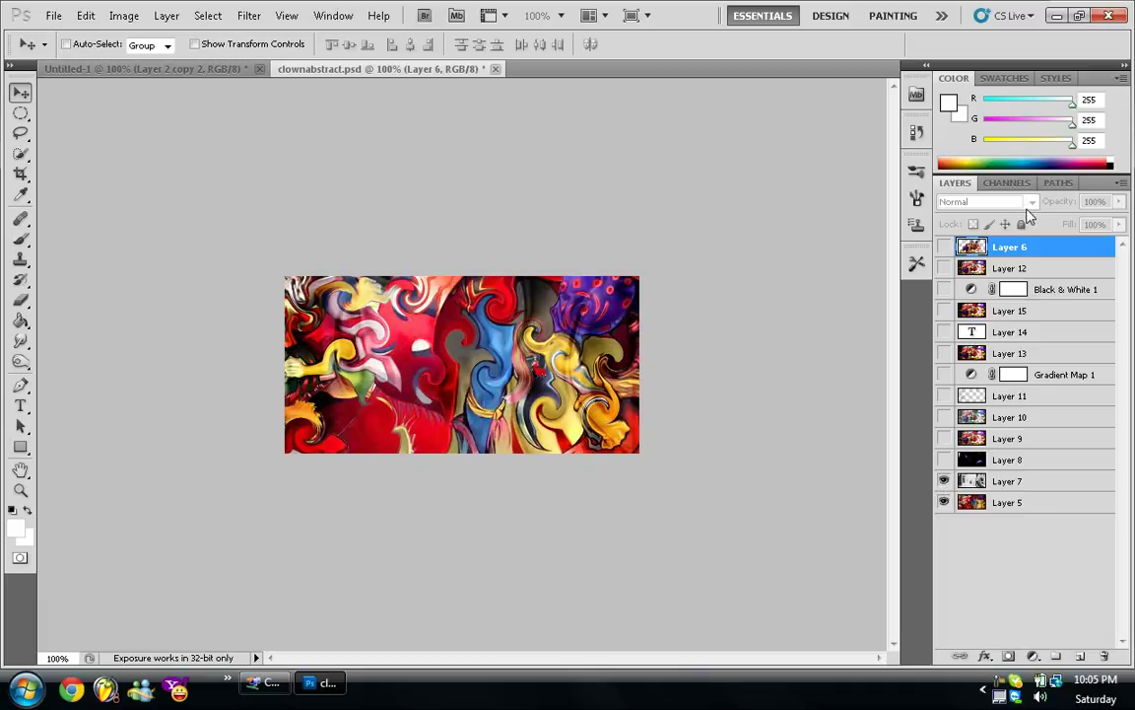
# Step: Switch Layer 7's blend mode to Normal and back to Soft Light to compare its effect
pyautogui.click(1019, 481)
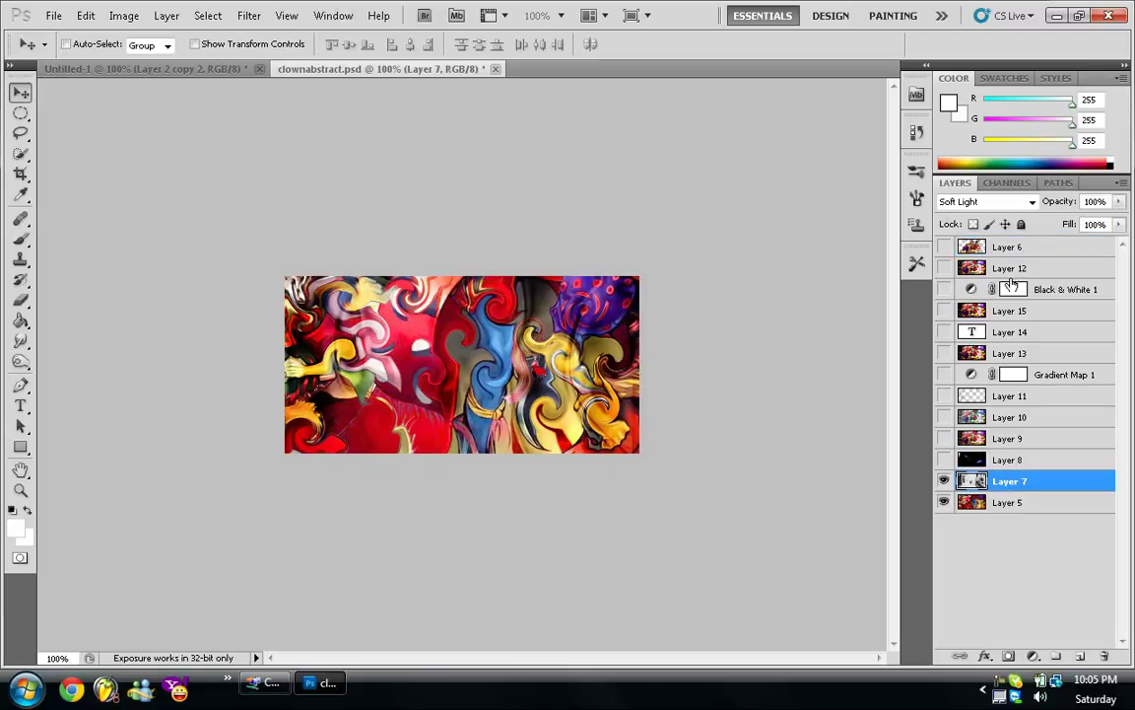
pyautogui.click(1024, 202)
pyautogui.click(1020, 219)
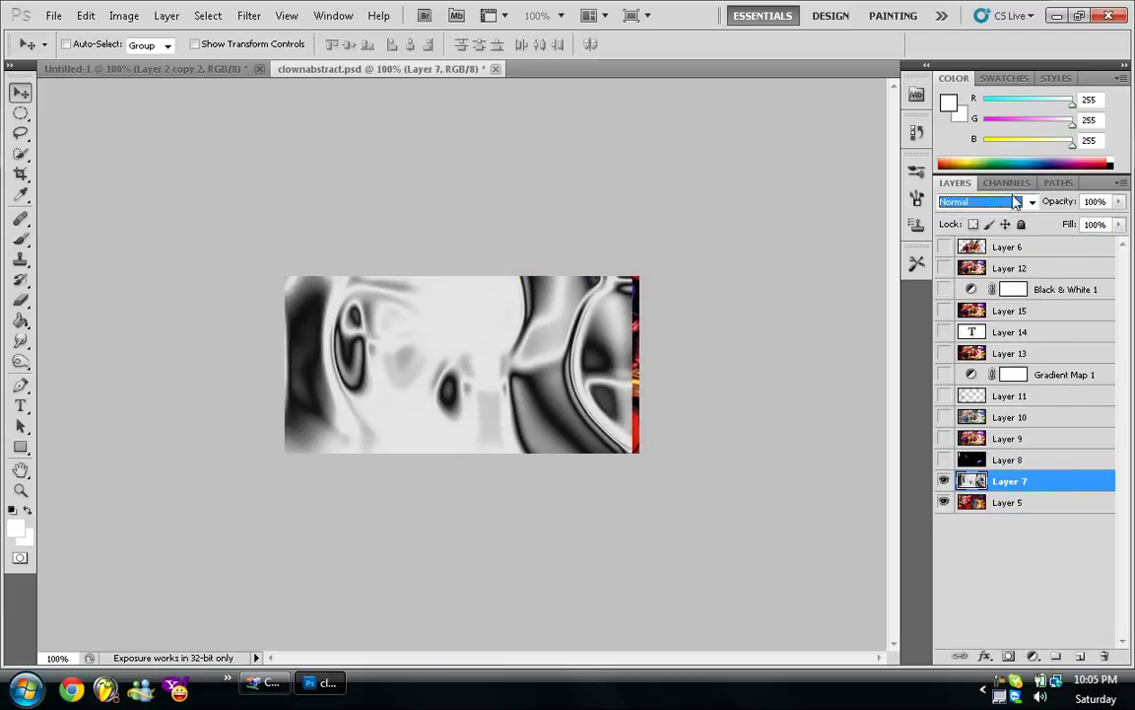
pyautogui.click(1031, 201)
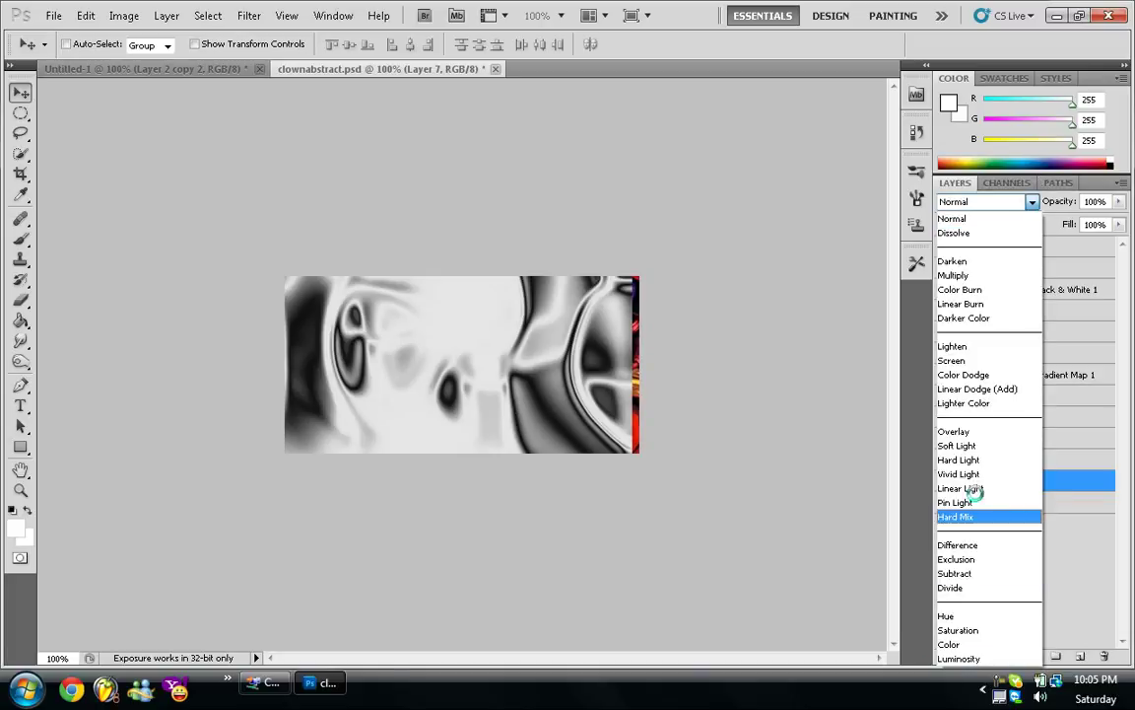
pyautogui.click(961, 446)
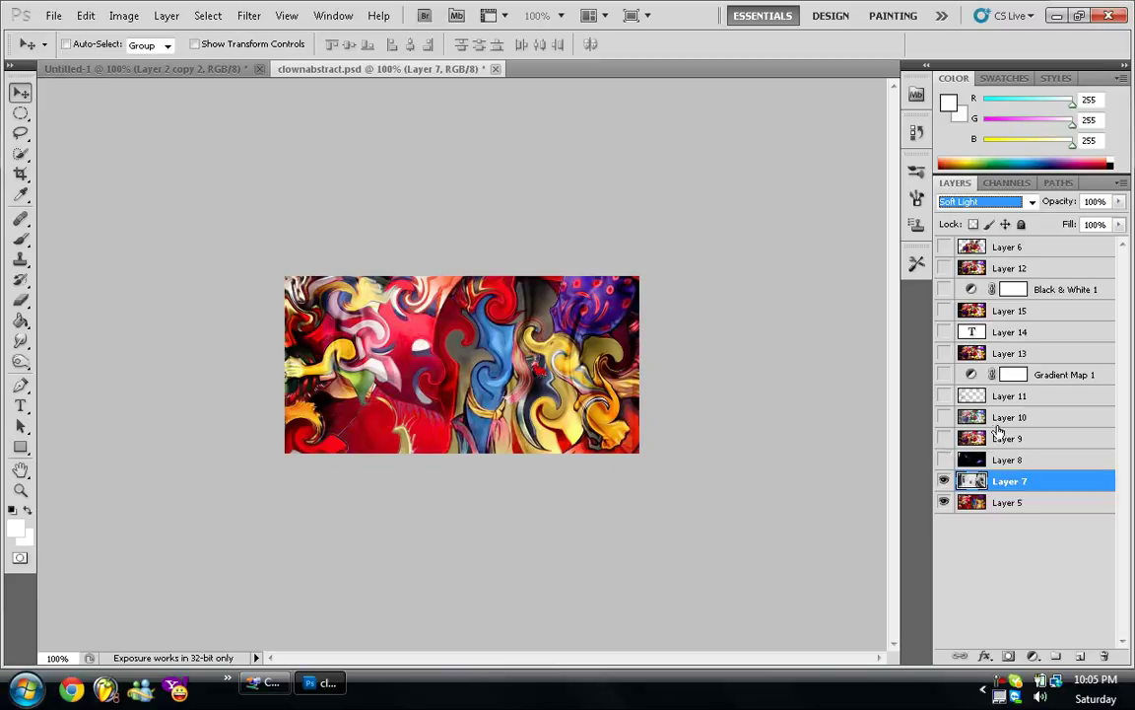
# Step: Show Layer 8 above Layer 7 in the composition
pyautogui.click(943, 460)
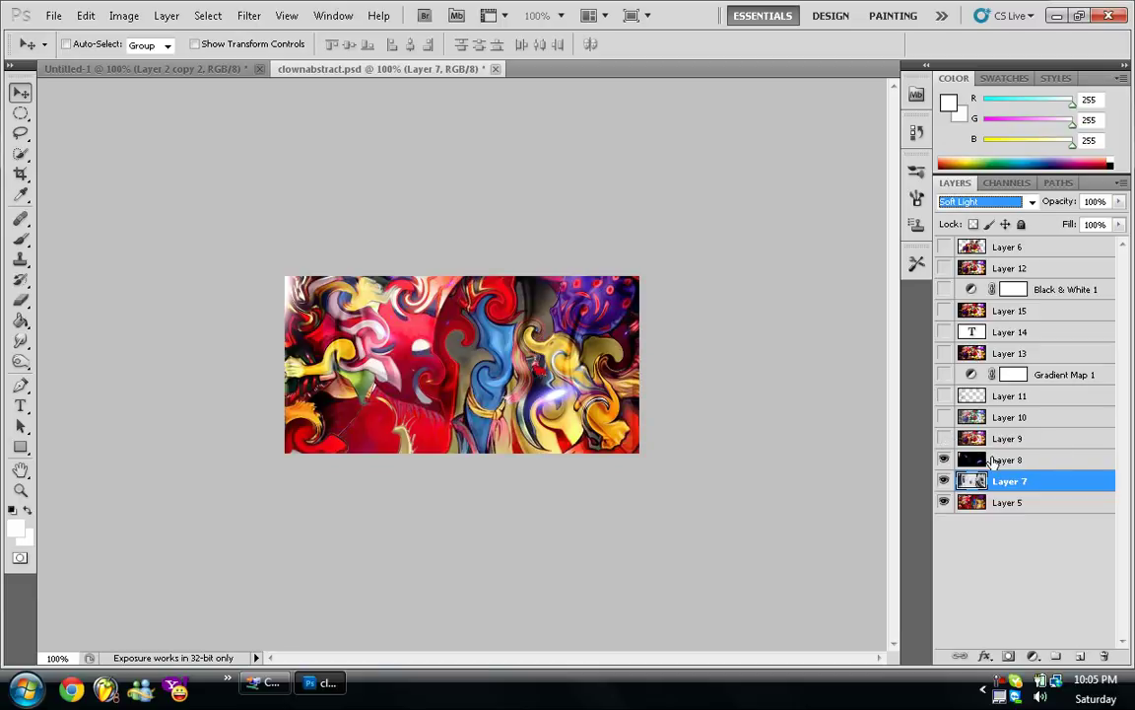
pyautogui.click(246, 17)
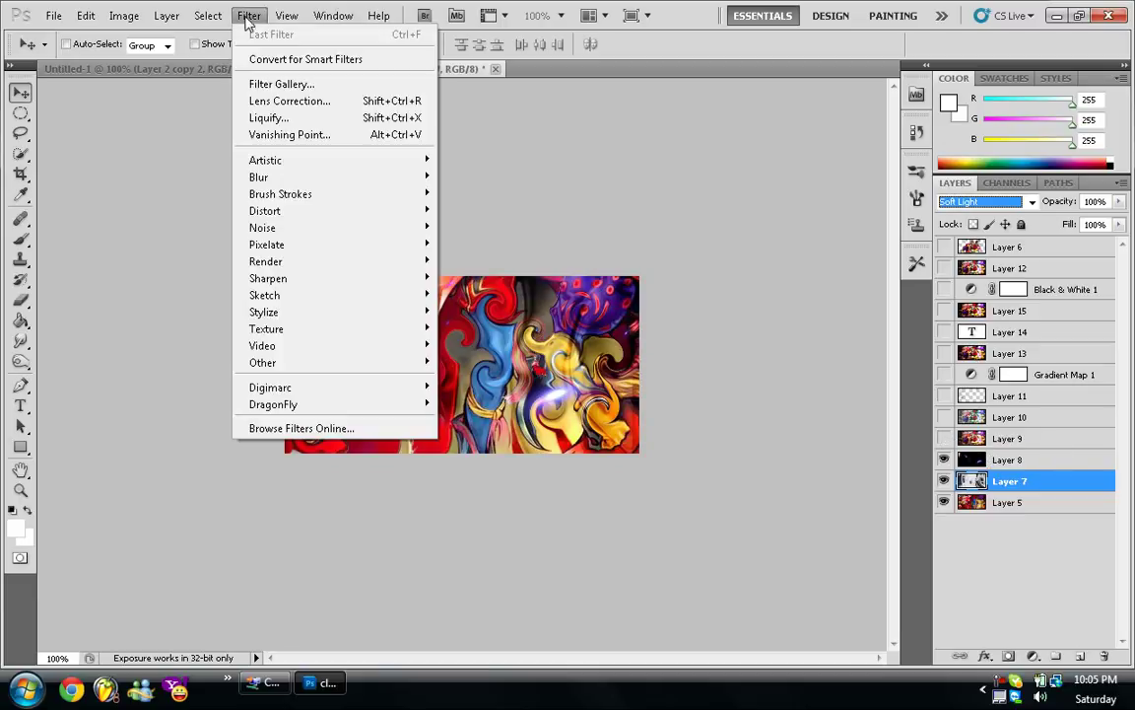
pyautogui.moveTo(285, 292)
pyautogui.moveTo(291, 264)
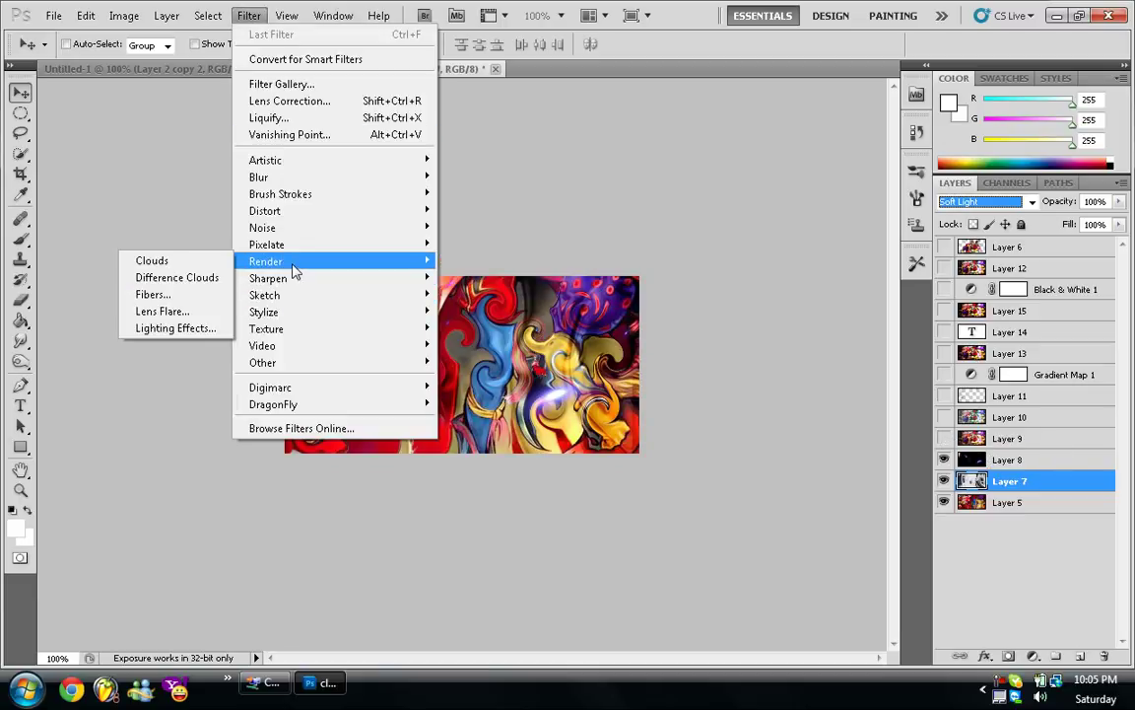
pyautogui.click(177, 328)
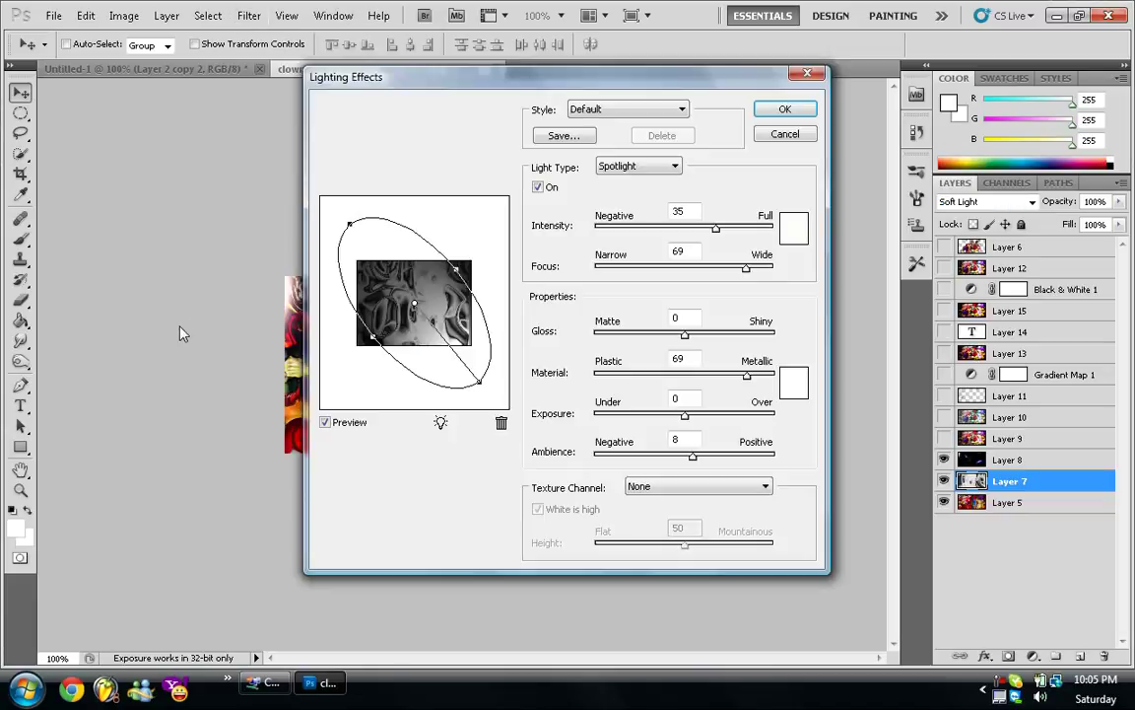
pyautogui.click(794, 138)
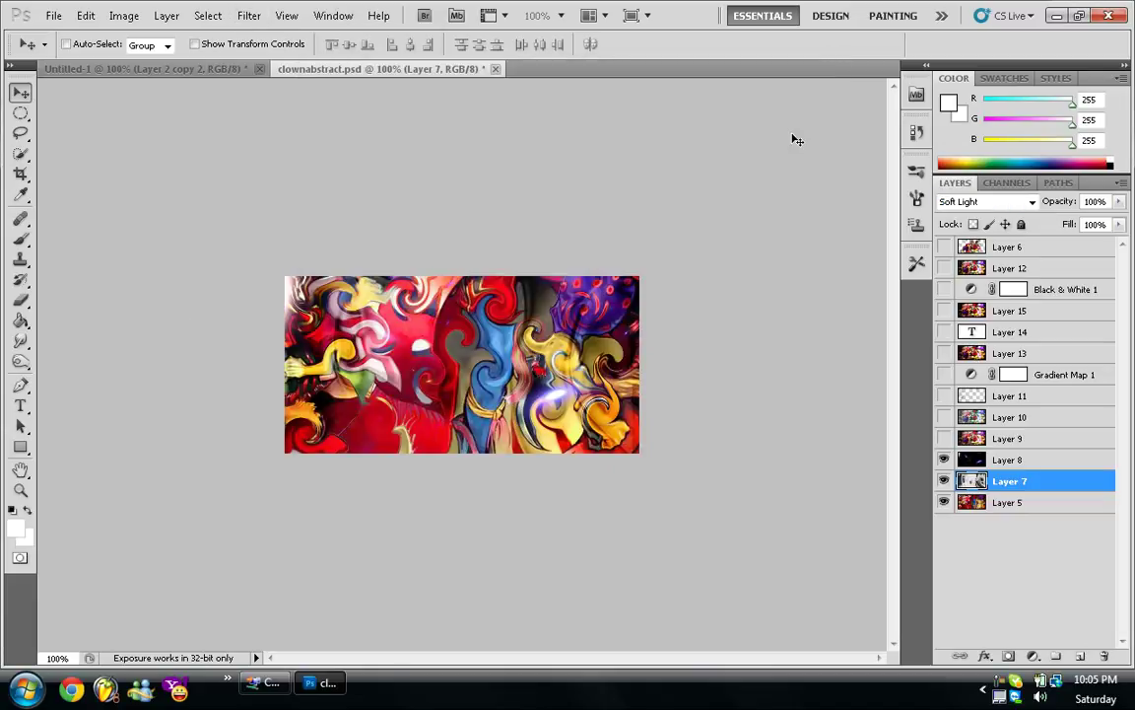
# Step: Show Layer 9 to reveal the clown over the swirled background
pyautogui.click(944, 442)
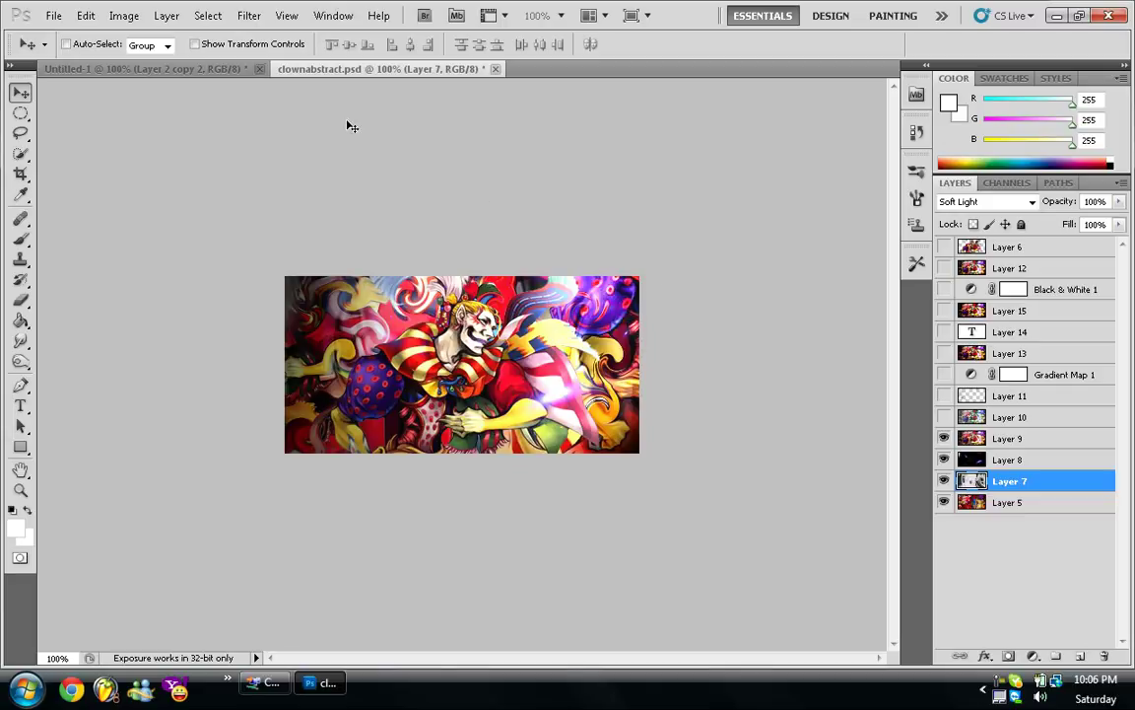
pyautogui.click(249, 16)
pyautogui.moveTo(275, 266)
pyautogui.click(177, 328)
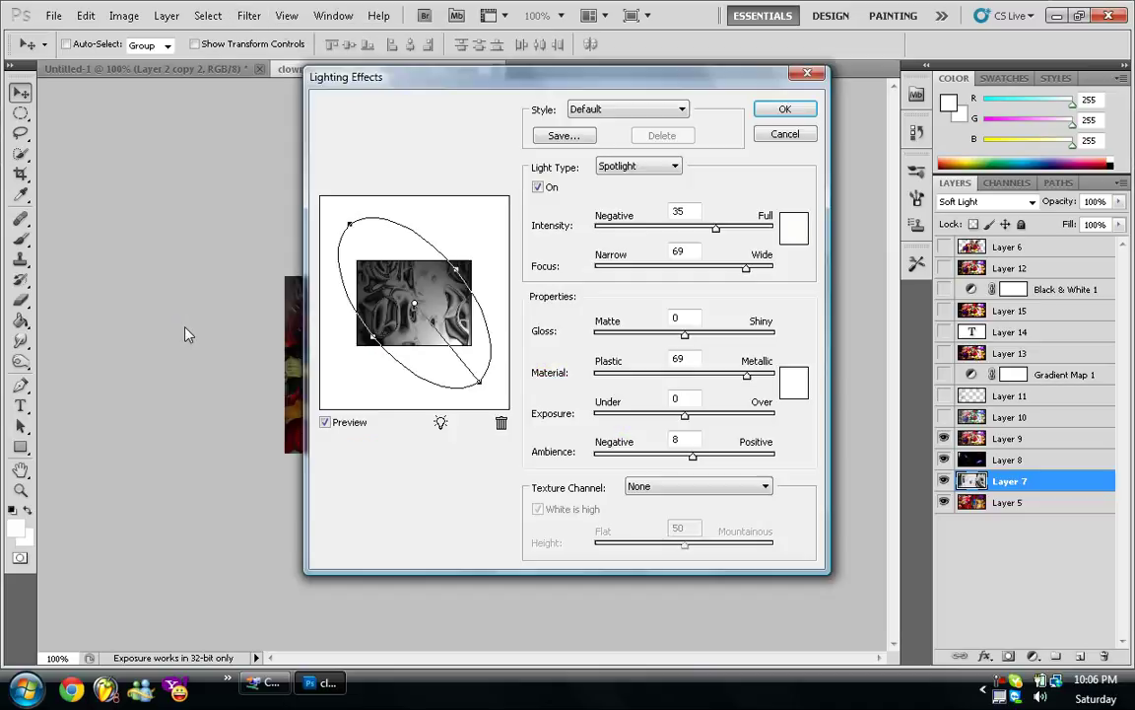
pyautogui.click(784, 134)
# Step: Try a Lighting Effects spotlight on Layer 9, swinging it to shine from the upper right and widening its ellipse, and cancel the filter
pyautogui.click(996, 444)
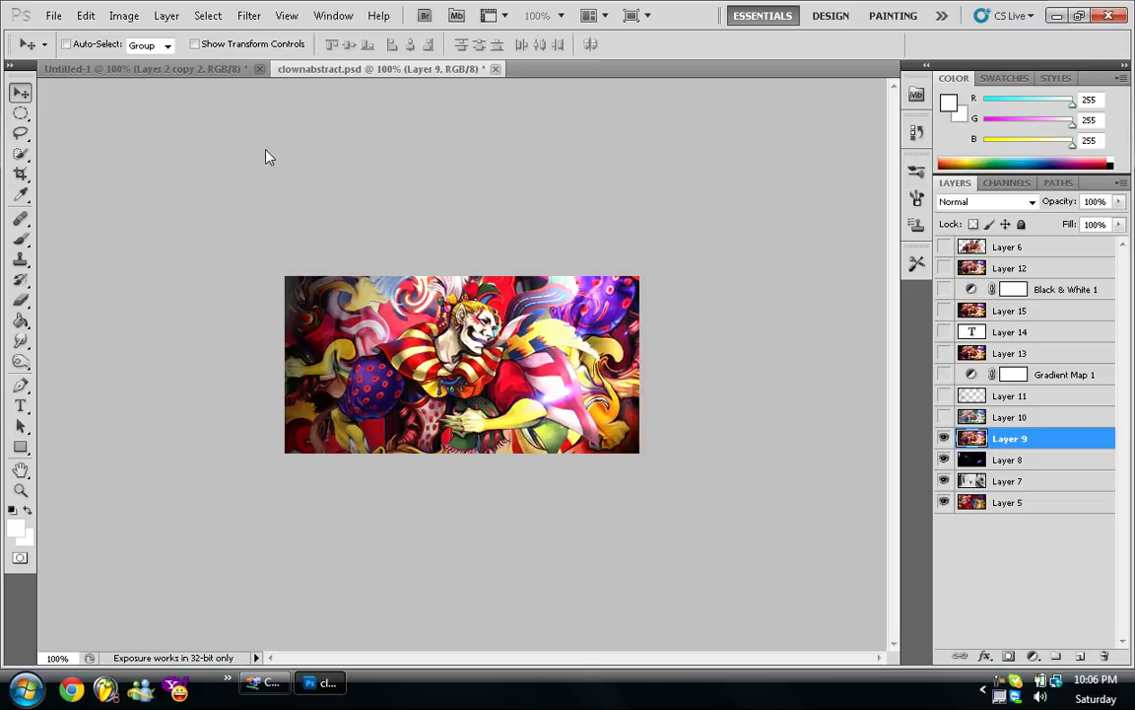
pyautogui.click(250, 15)
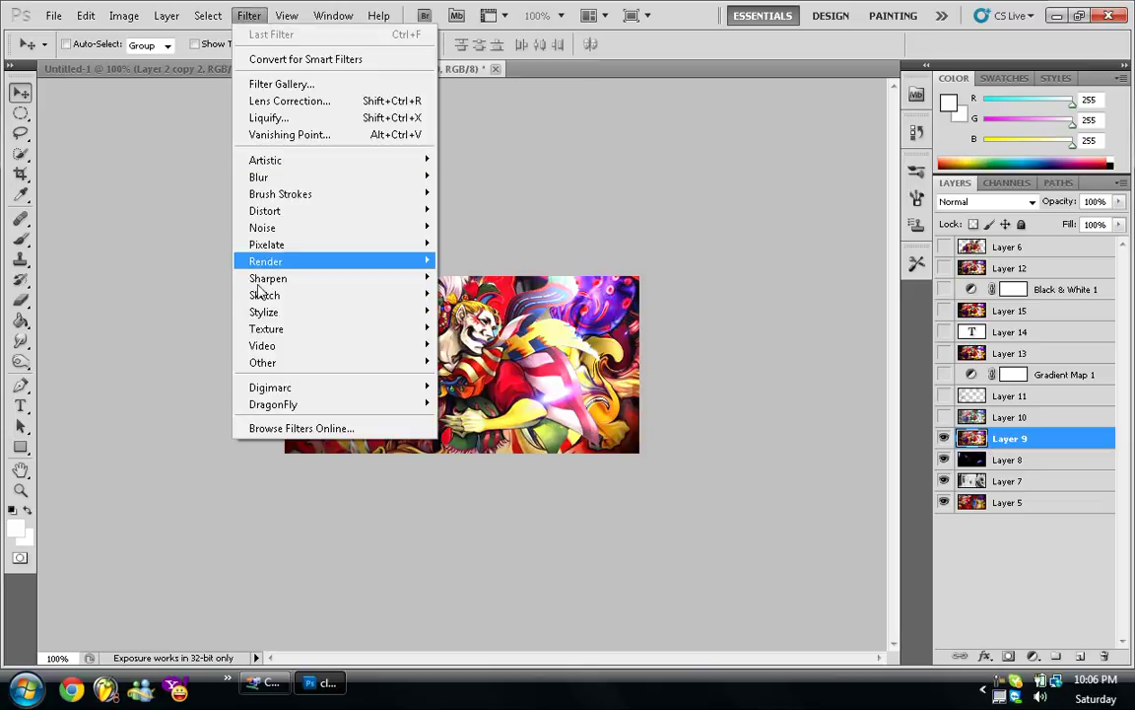
pyautogui.moveTo(242, 261)
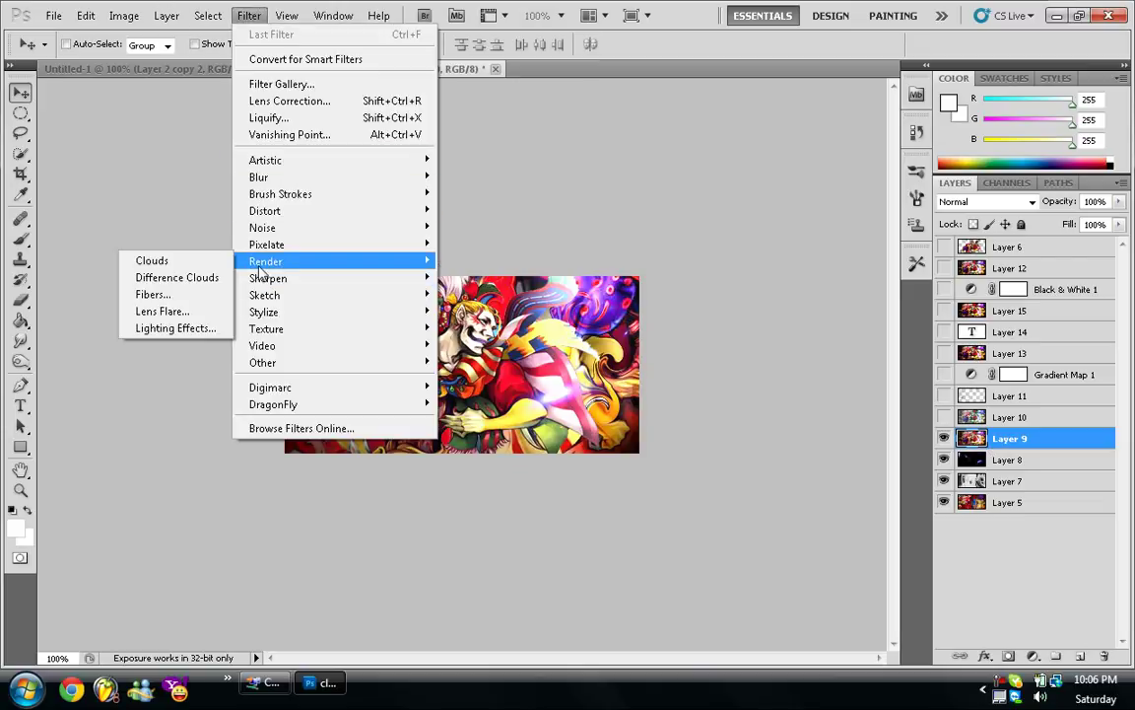
pyautogui.click(146, 333)
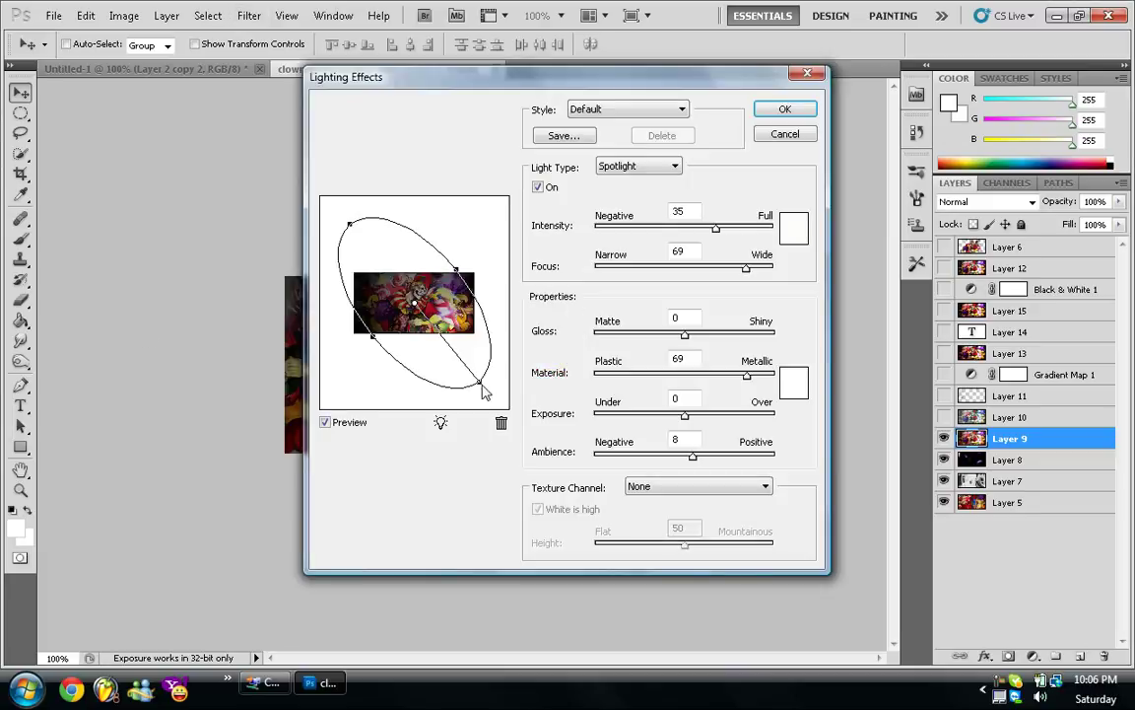
pyautogui.moveTo(481, 389); pyautogui.dragTo(479, 240)
pyautogui.moveTo(457, 349); pyautogui.dragTo(471, 367)
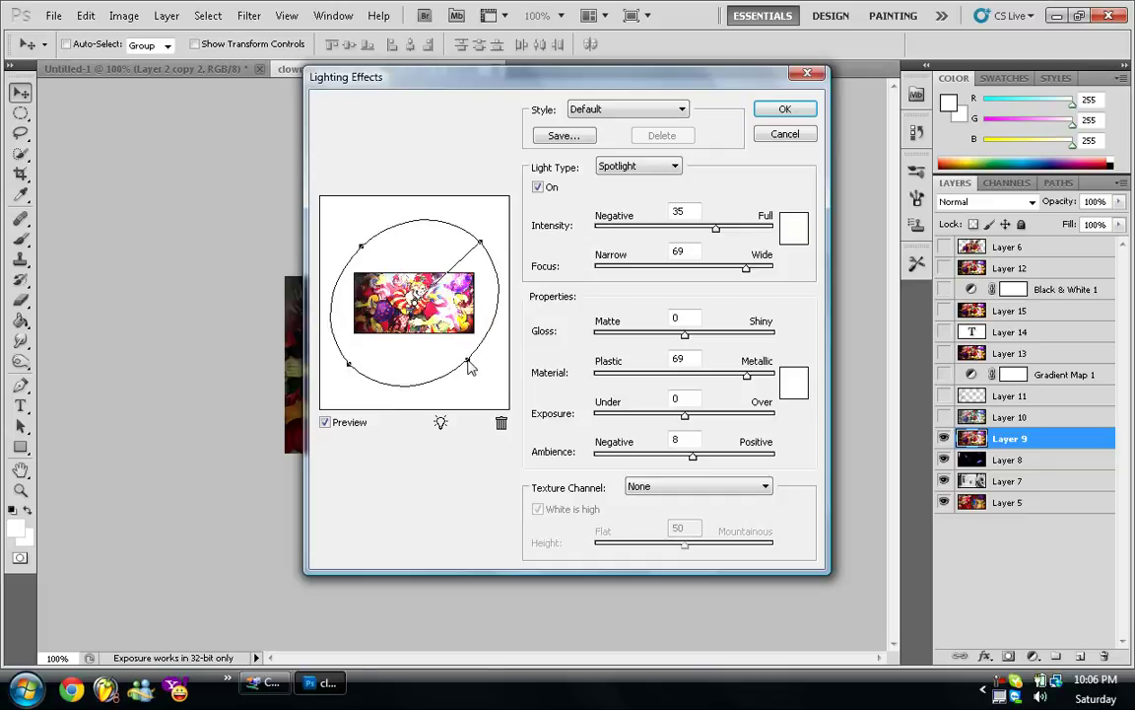
pyautogui.moveTo(469, 368); pyautogui.dragTo(463, 363)
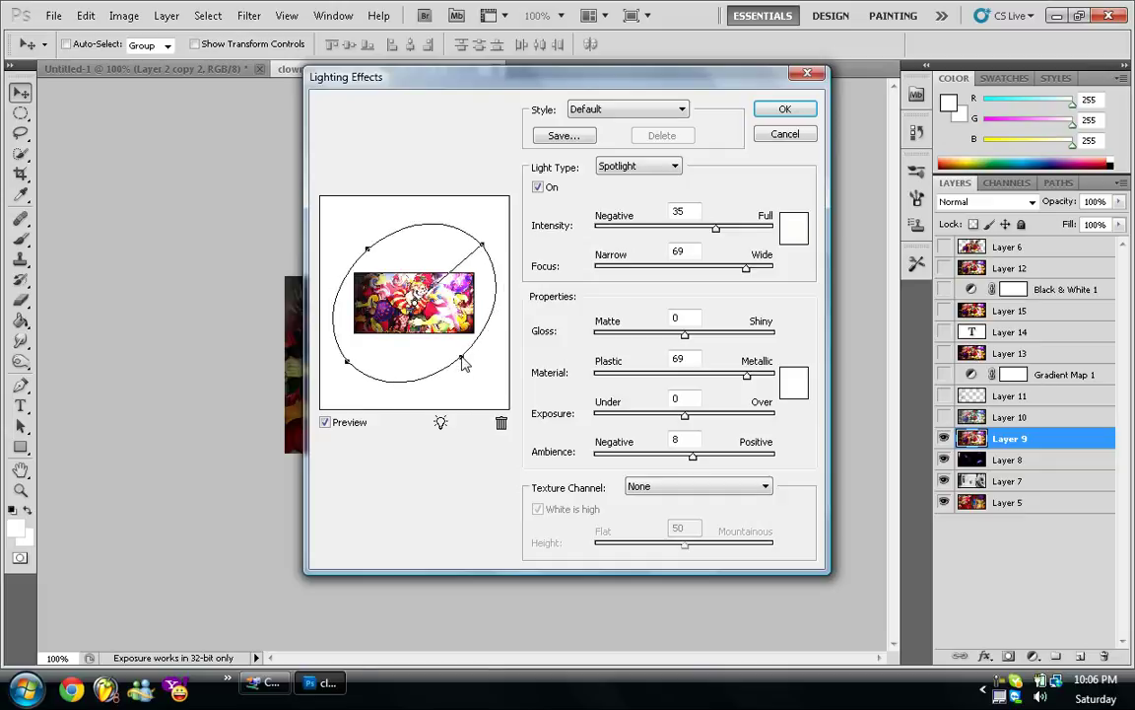
pyautogui.click(778, 135)
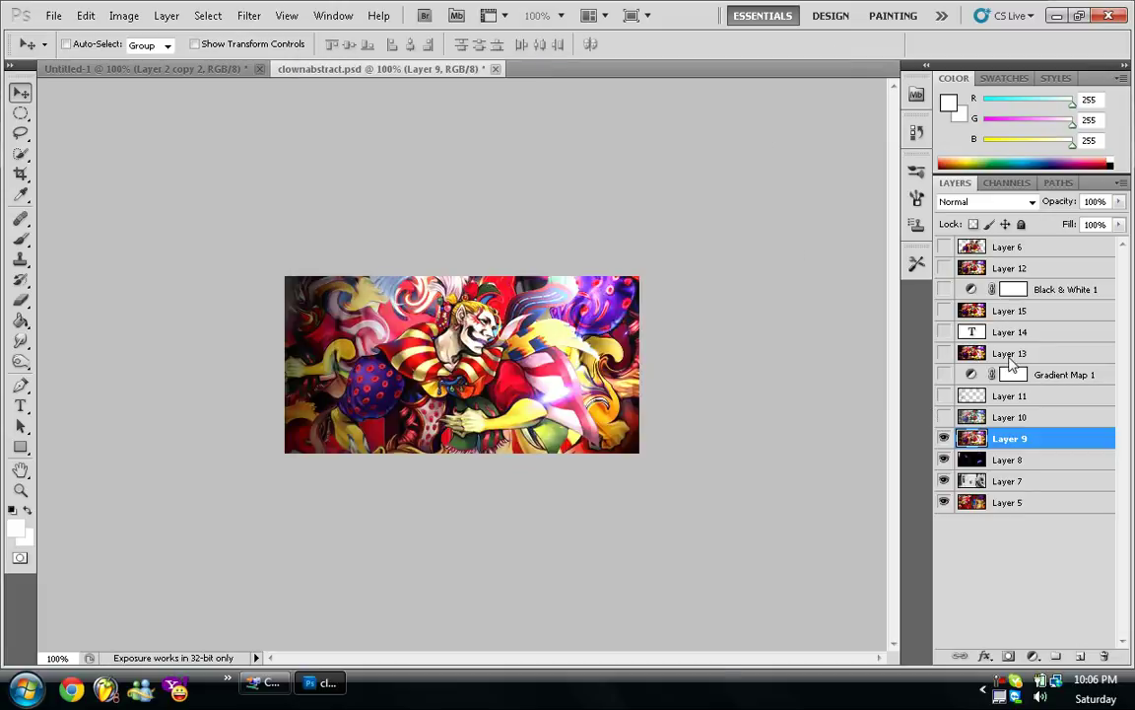
# Step: Show Layer 10, toggling it off and on to compare its effect on the image
pyautogui.click(944, 417)
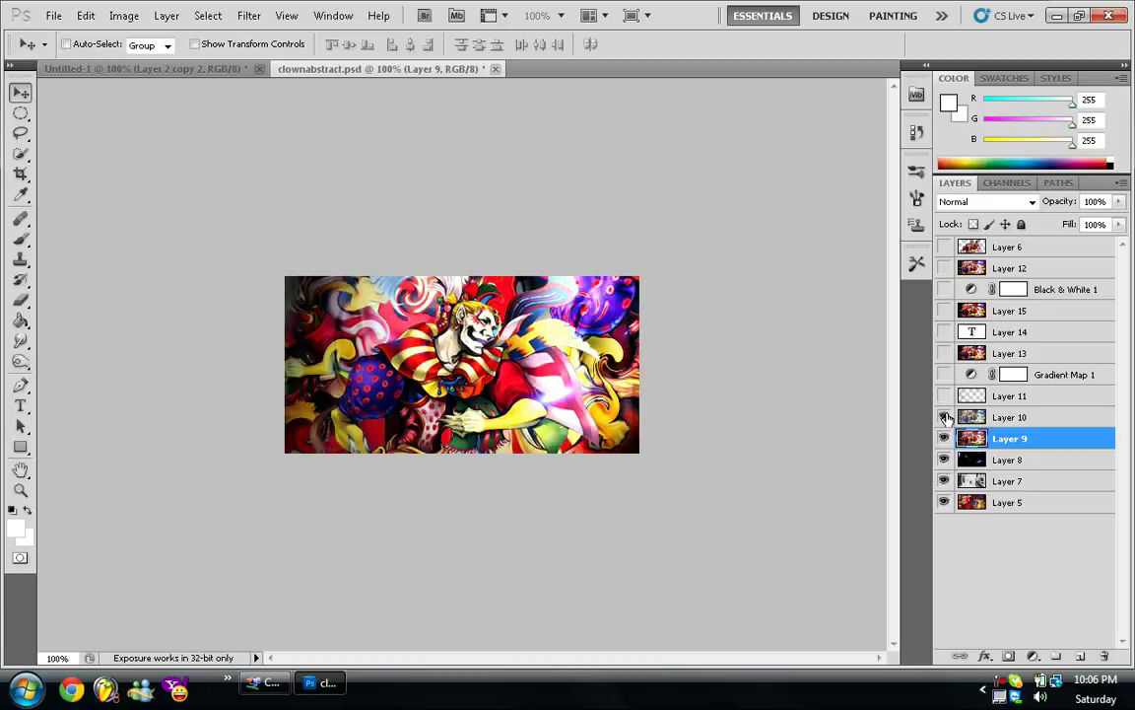
pyautogui.click(944, 417)
pyautogui.click(944, 417)
# Step: View the High Pass filter's settings on Layer 9 and close the filter without applying it
pyautogui.click(241, 17)
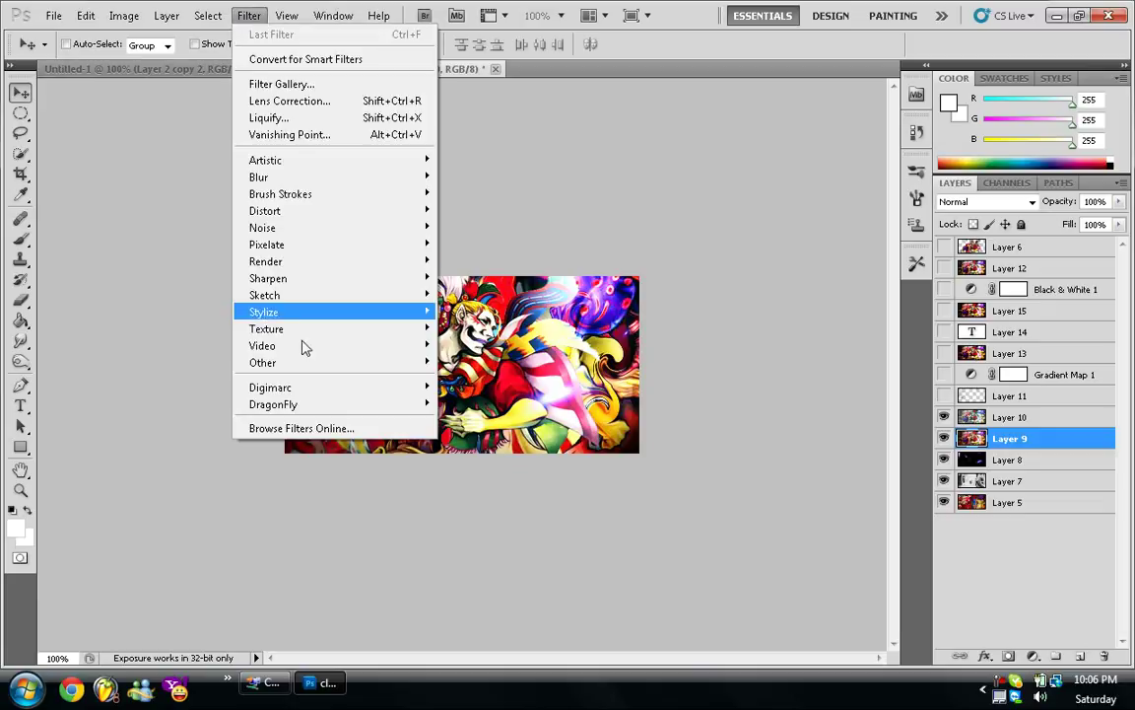
pyautogui.moveTo(296, 363)
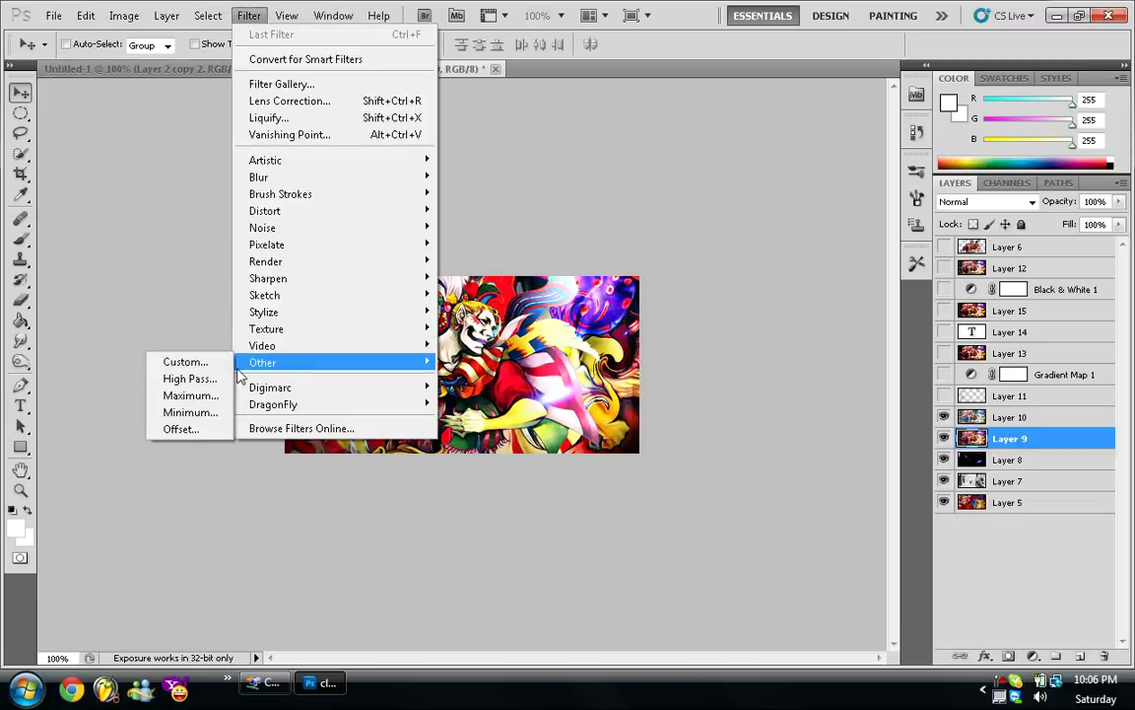
pyautogui.click(192, 381)
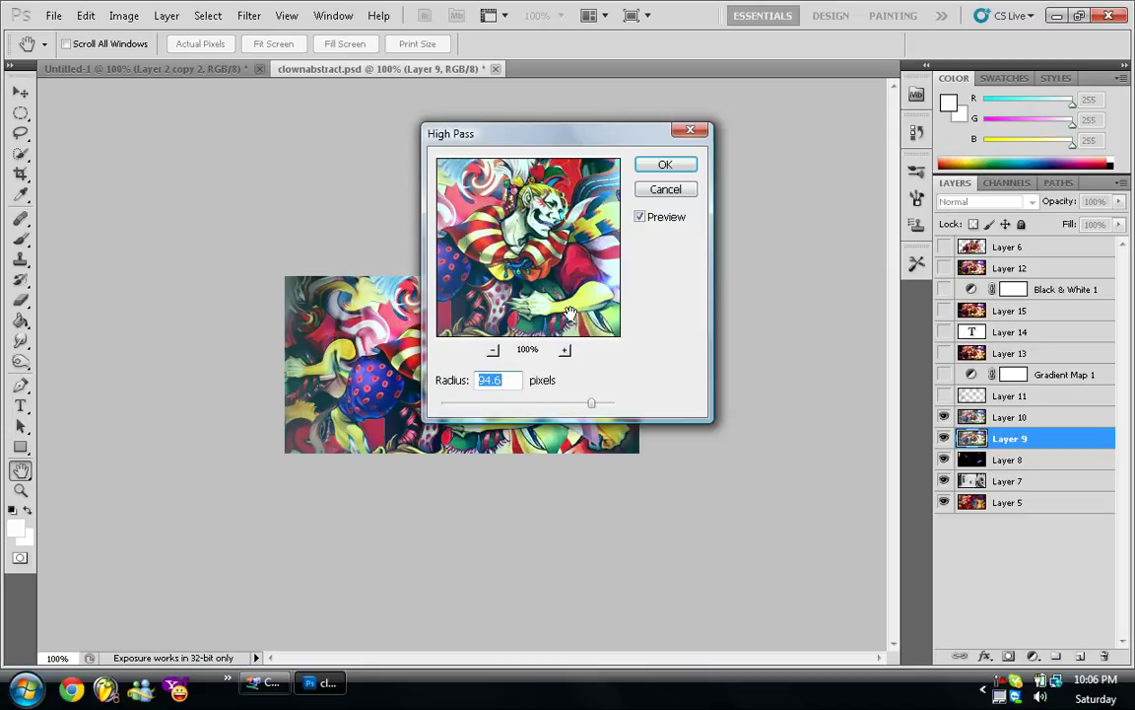
pyautogui.click(693, 132)
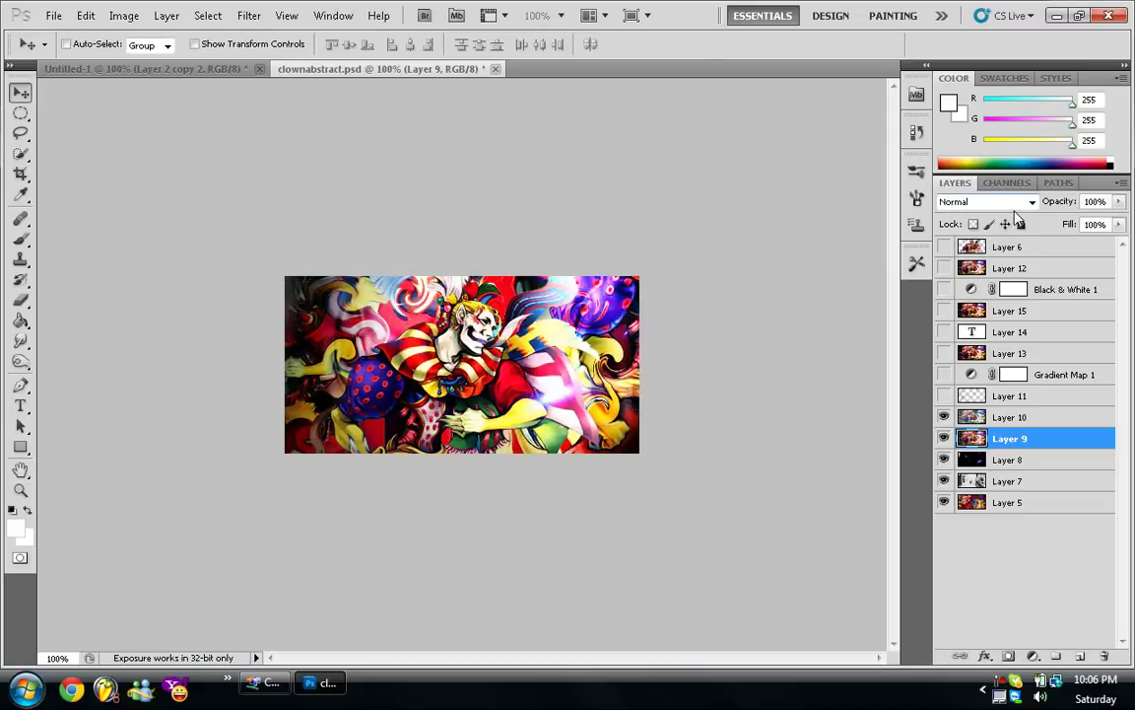
# Step: Stamp all visible layers into a new merged layer directly above Layer 10
pyautogui.click(994, 418)
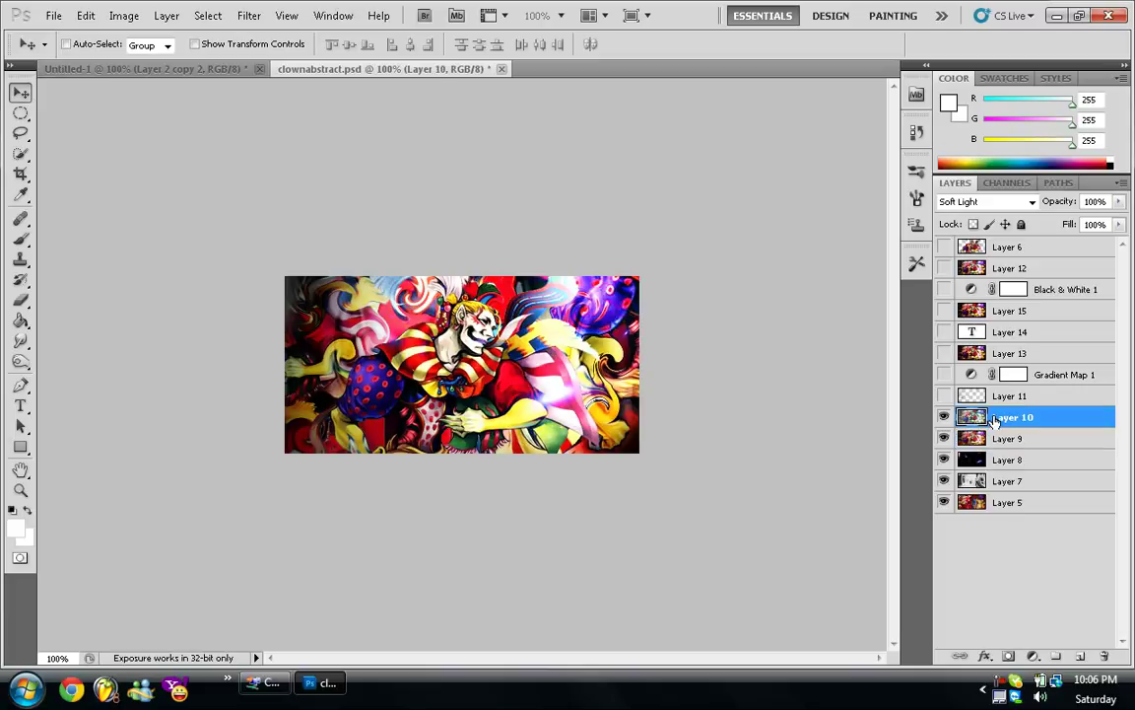
pyautogui.click(943, 396)
pyautogui.hotkey('ctrl', 'shift', 'alt', 'e')
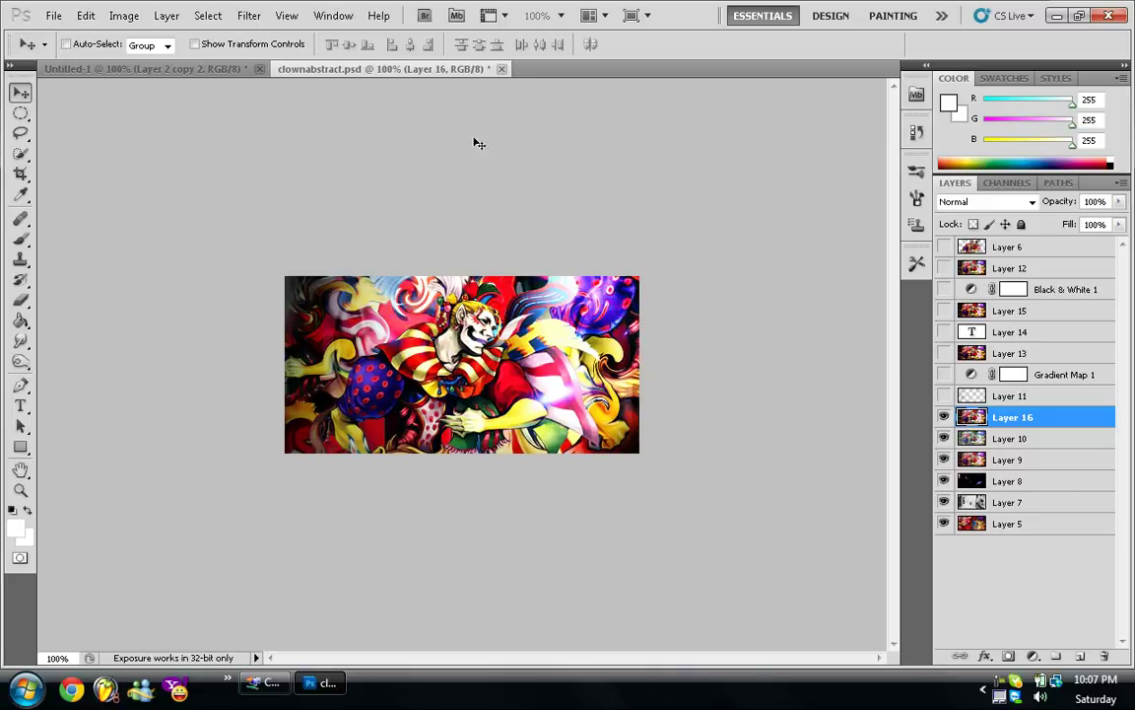
# Step: Apply a Gaussian Blur with a 3.4-pixel radius to the stamped layer
pyautogui.click(249, 16)
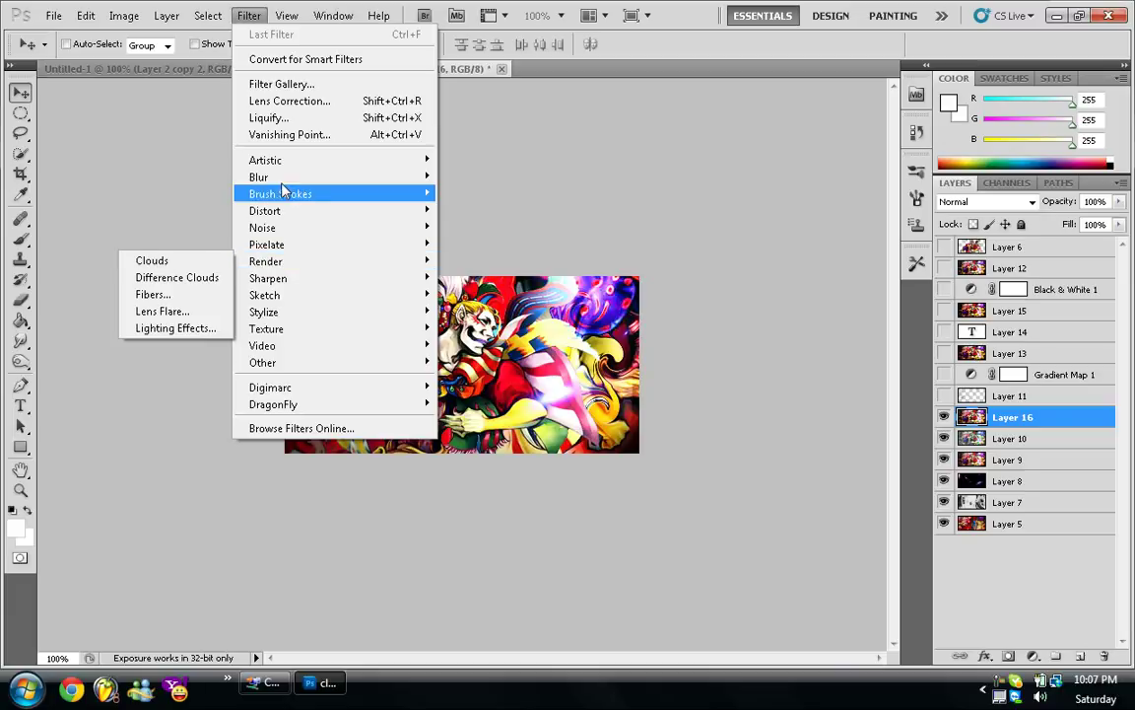
pyautogui.moveTo(251, 177)
pyautogui.click(172, 243)
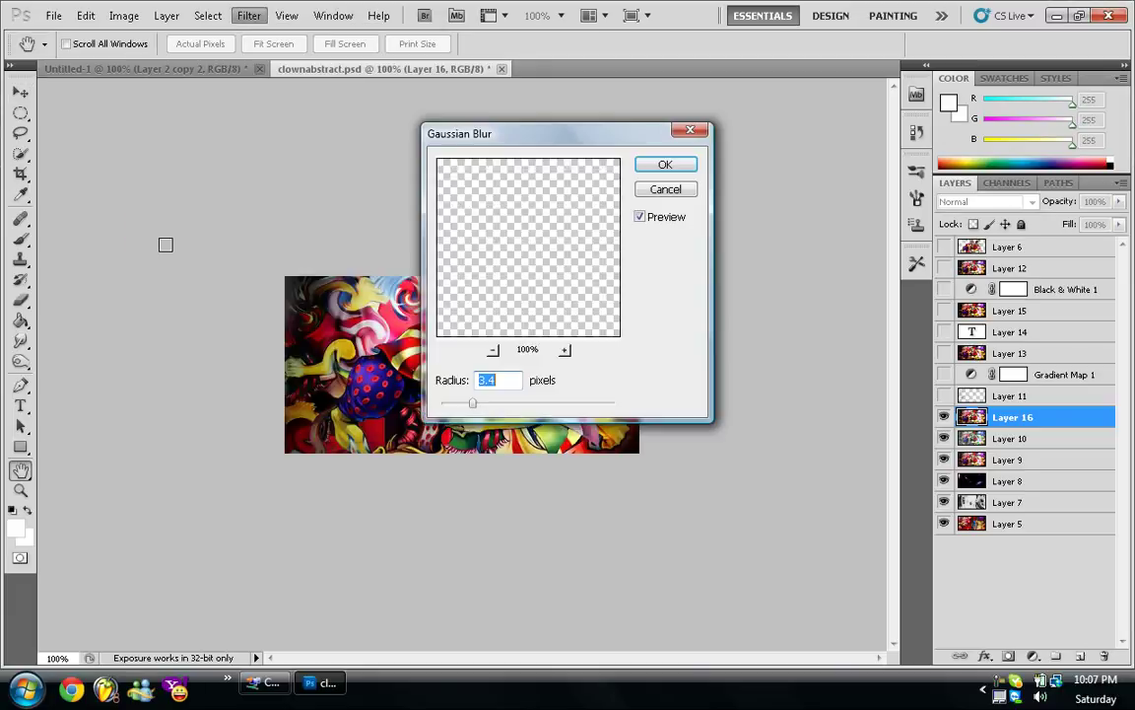
pyautogui.click(665, 166)
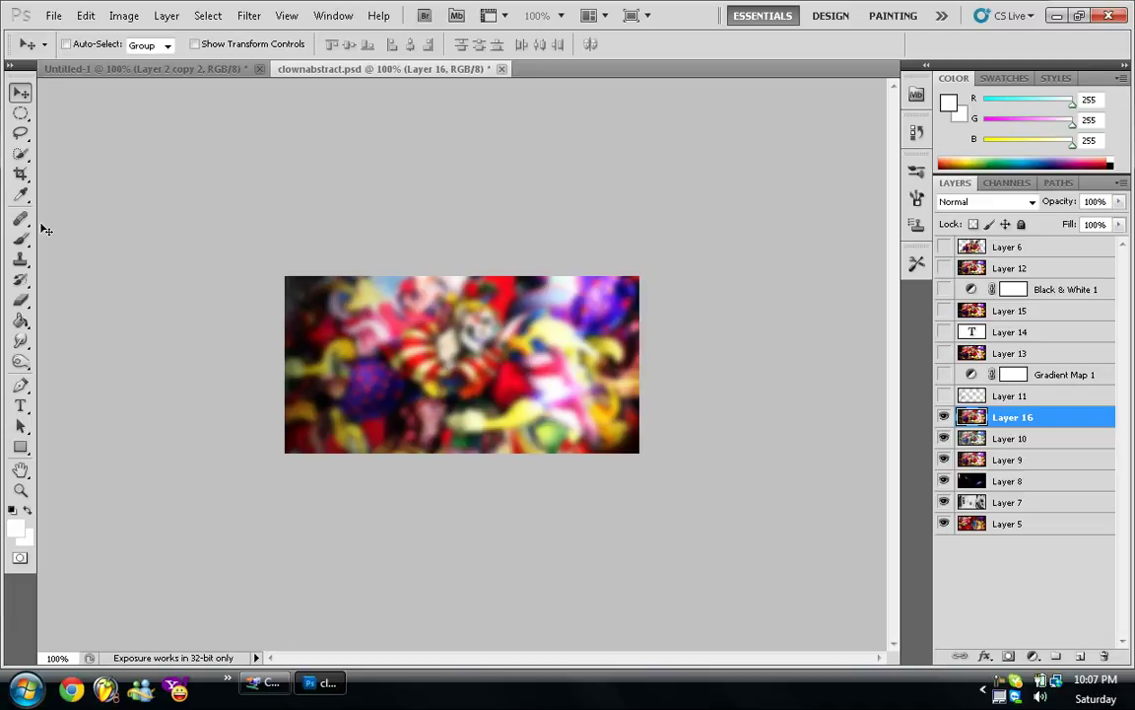
# Step: Erase the blur over the clown's collar and body with an 85 px Eraser at 100% opacity
pyautogui.click(22, 301)
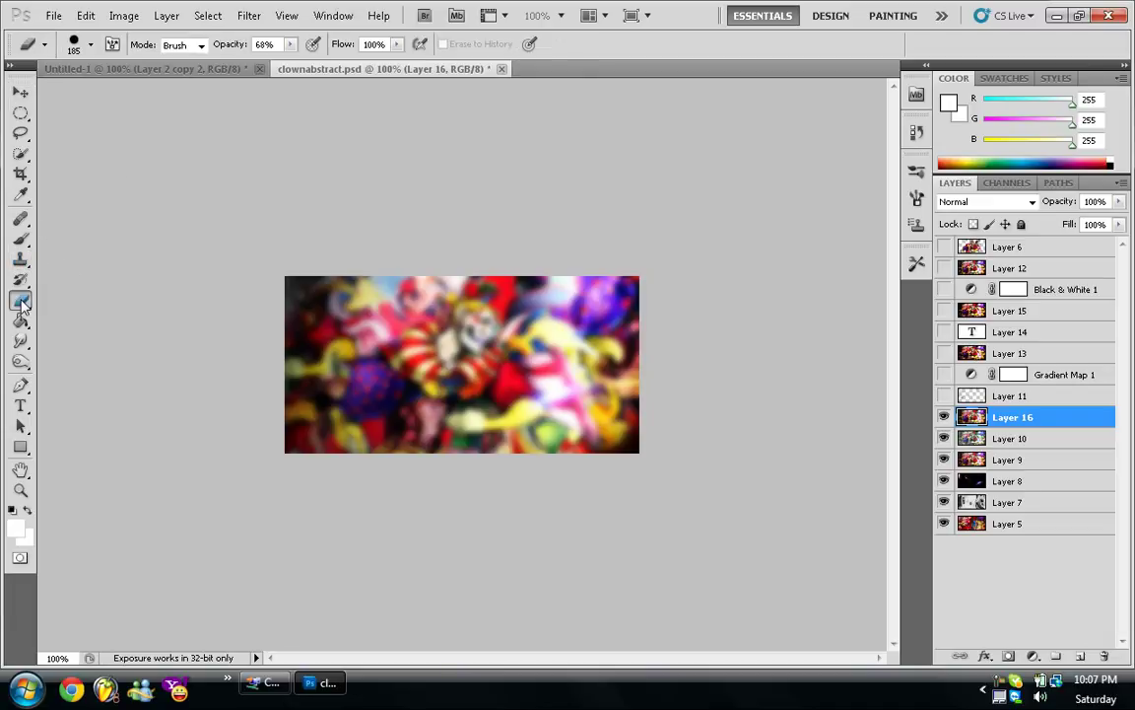
pyautogui.click(290, 44)
pyautogui.moveTo(290, 62); pyautogui.dragTo(297, 62)
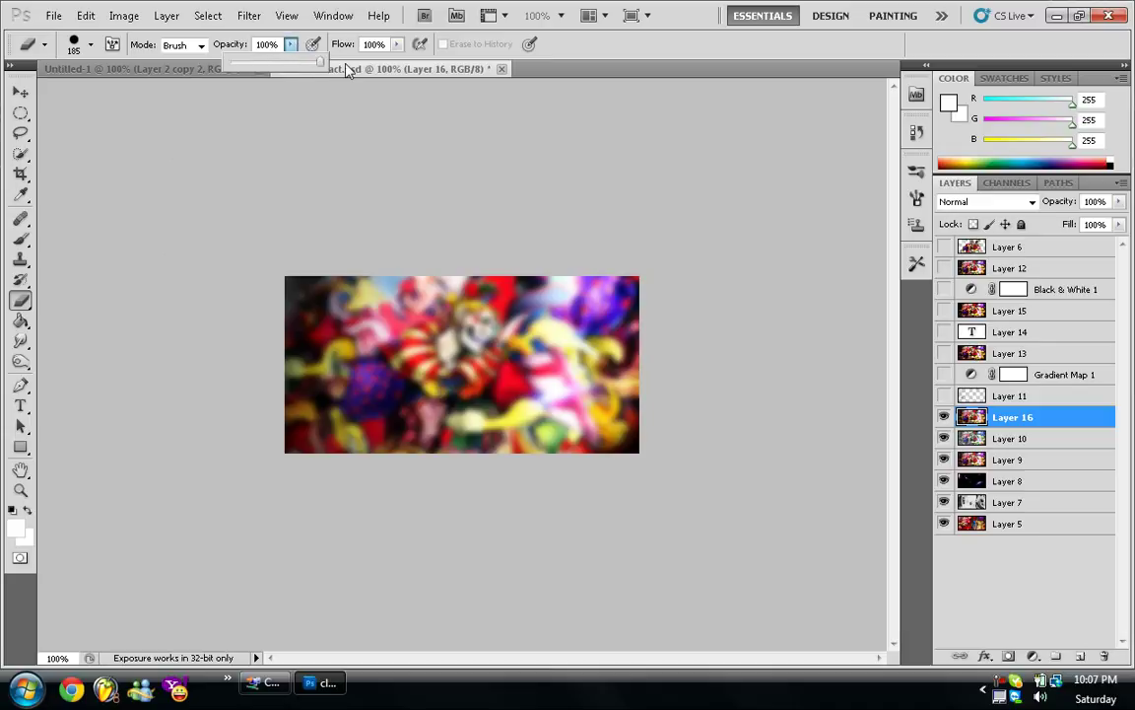
pyautogui.click(91, 44)
pyautogui.moveTo(102, 94); pyautogui.dragTo(99, 93)
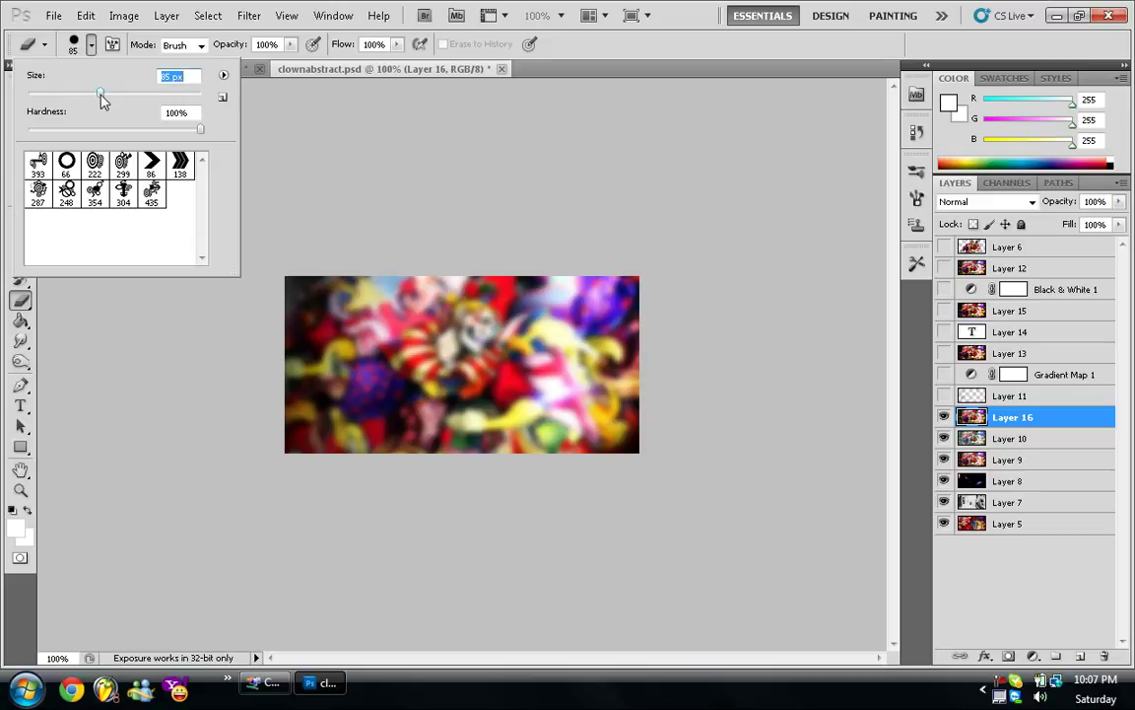
pyautogui.moveTo(405, 399)
pyautogui.mouseDown()
pyautogui.moveTo(430, 396)
pyautogui.moveTo(424, 357)
pyautogui.moveTo(382, 333)
pyautogui.moveTo(378, 345)
pyautogui.moveTo(424, 350)
pyautogui.moveTo(404, 373)
pyautogui.moveTo(442, 417)
pyautogui.moveTo(394, 380)
pyautogui.moveTo(438, 448)
pyautogui.moveTo(451, 434)
pyautogui.moveTo(419, 389)
pyautogui.moveTo(416, 436)
pyautogui.mouseUp()
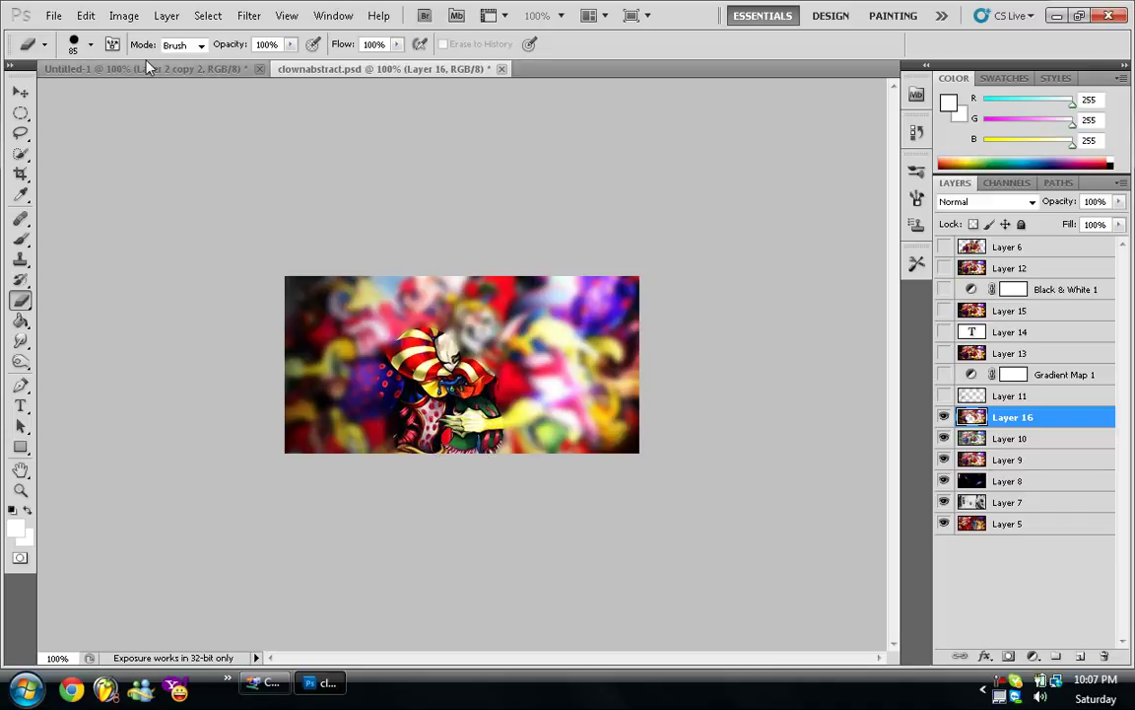
# Step: Reduce the Eraser to 57 px and erase the blur over the clown's face and hair
pyautogui.click(90, 45)
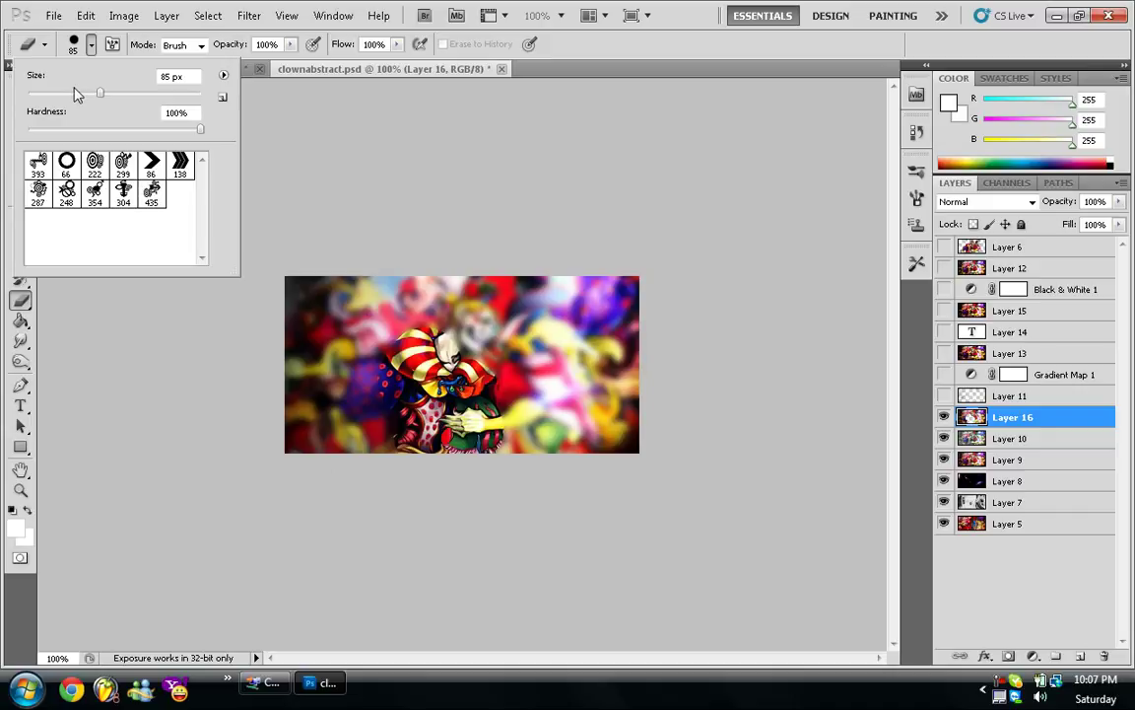
pyautogui.click(76, 92)
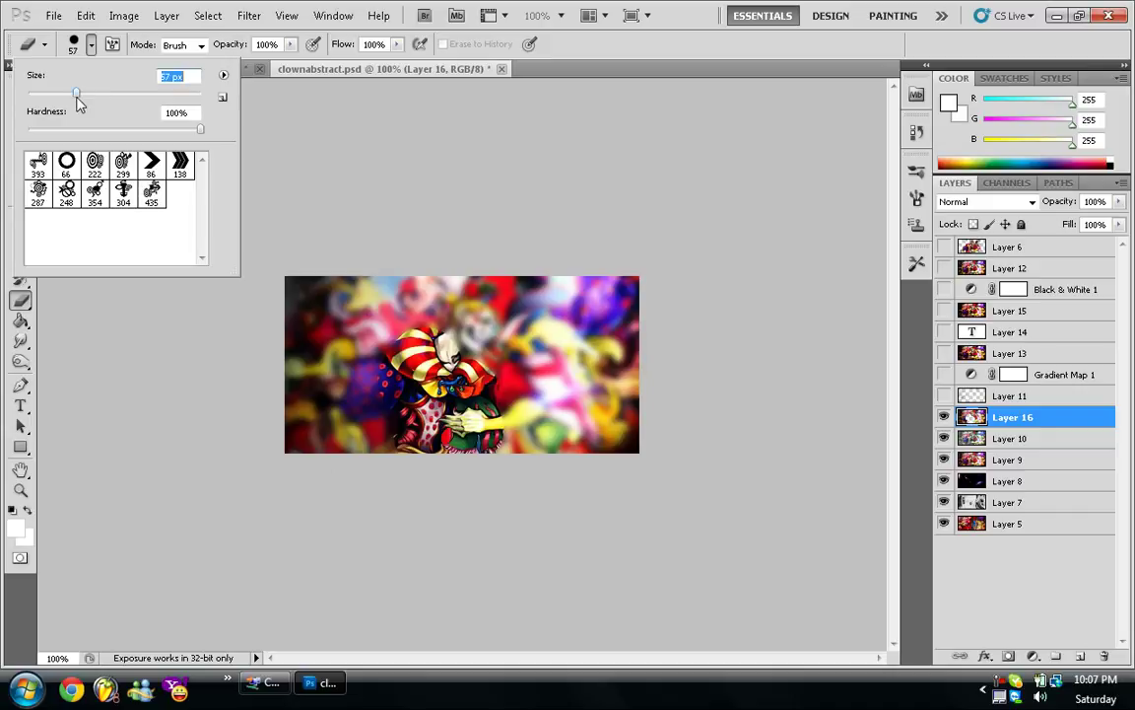
pyautogui.click(466, 328)
pyautogui.moveTo(467, 328)
pyautogui.mouseDown()
pyautogui.moveTo(426, 295)
pyautogui.moveTo(434, 305)
pyautogui.moveTo(433, 286)
pyautogui.mouseUp()
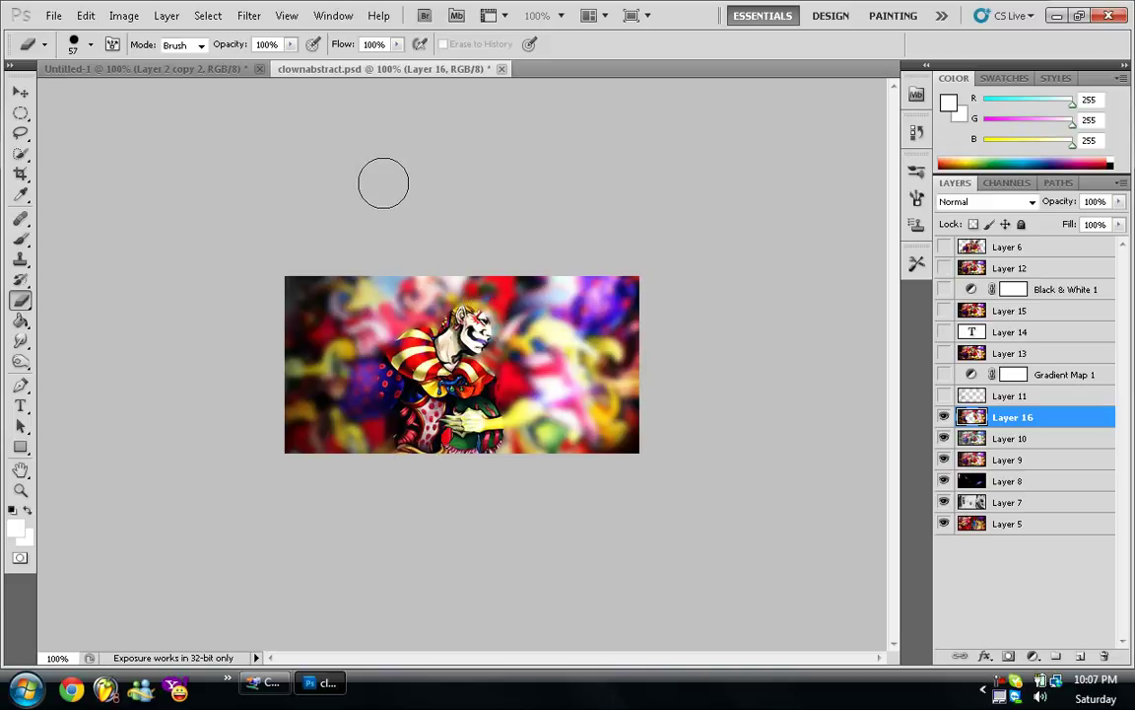
# Step: Try erasing the blur around the clown's hat with a 40 px Eraser, and undo that erasing
pyautogui.click(79, 44)
pyautogui.click(63, 94)
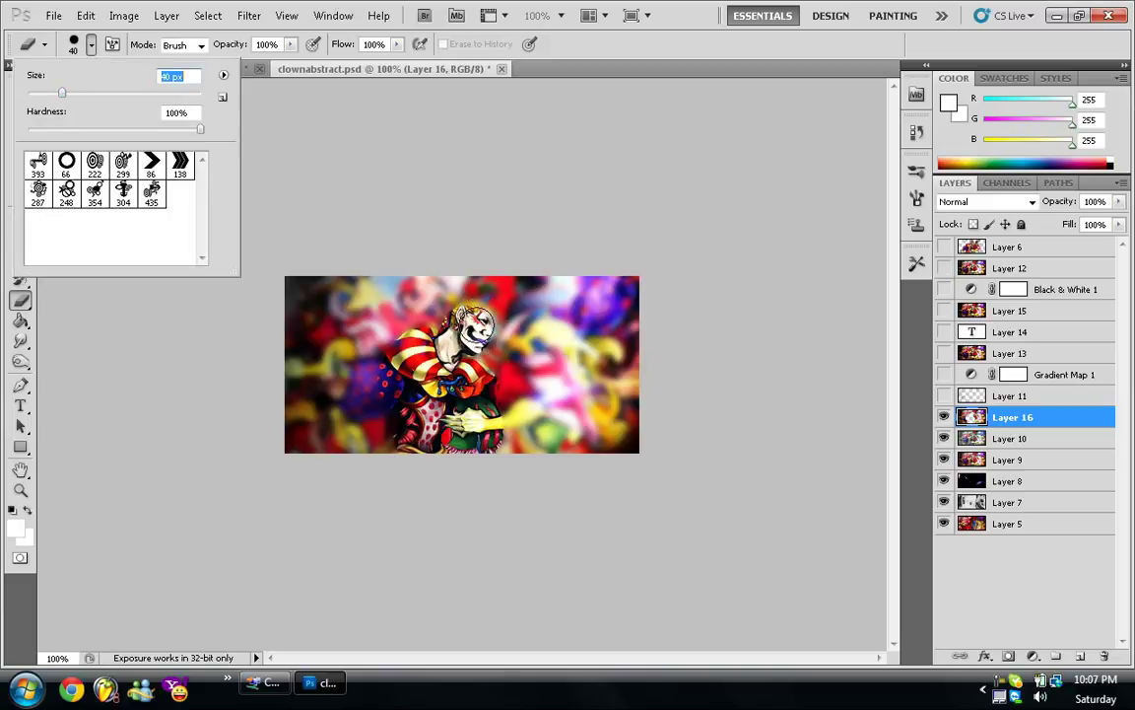
pyautogui.press('Return')
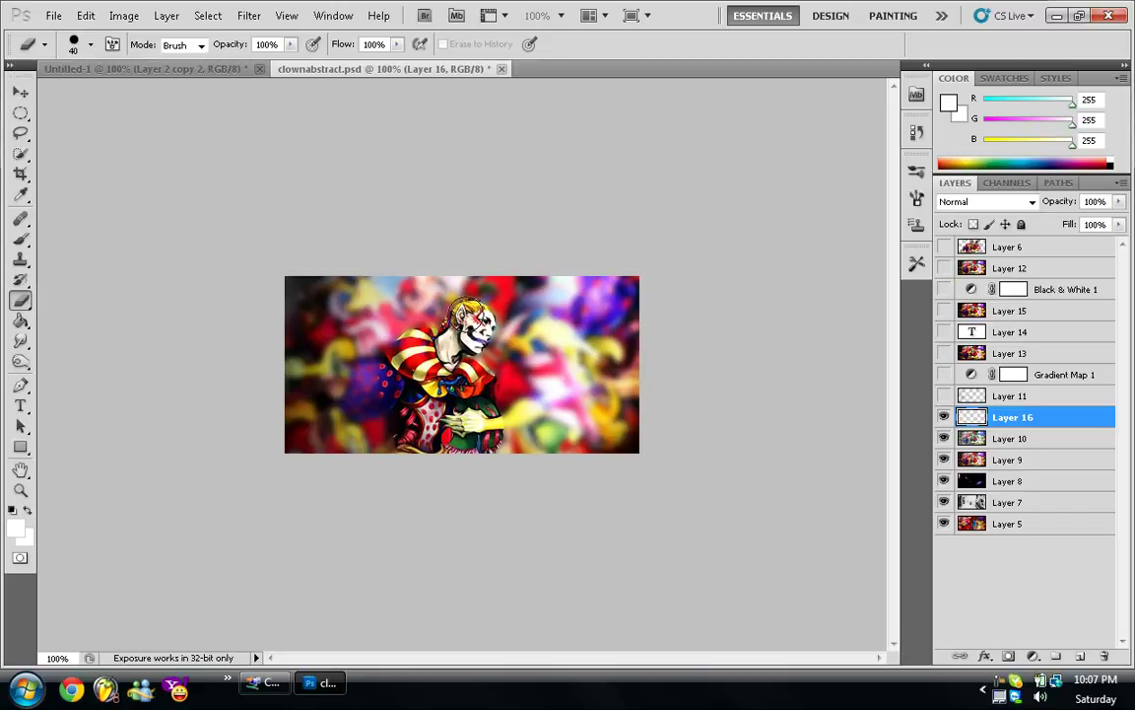
pyautogui.moveTo(524, 373)
pyautogui.mouseDown()
pyautogui.moveTo(499, 280)
pyautogui.moveTo(402, 279)
pyautogui.moveTo(427, 275)
pyautogui.mouseUp()
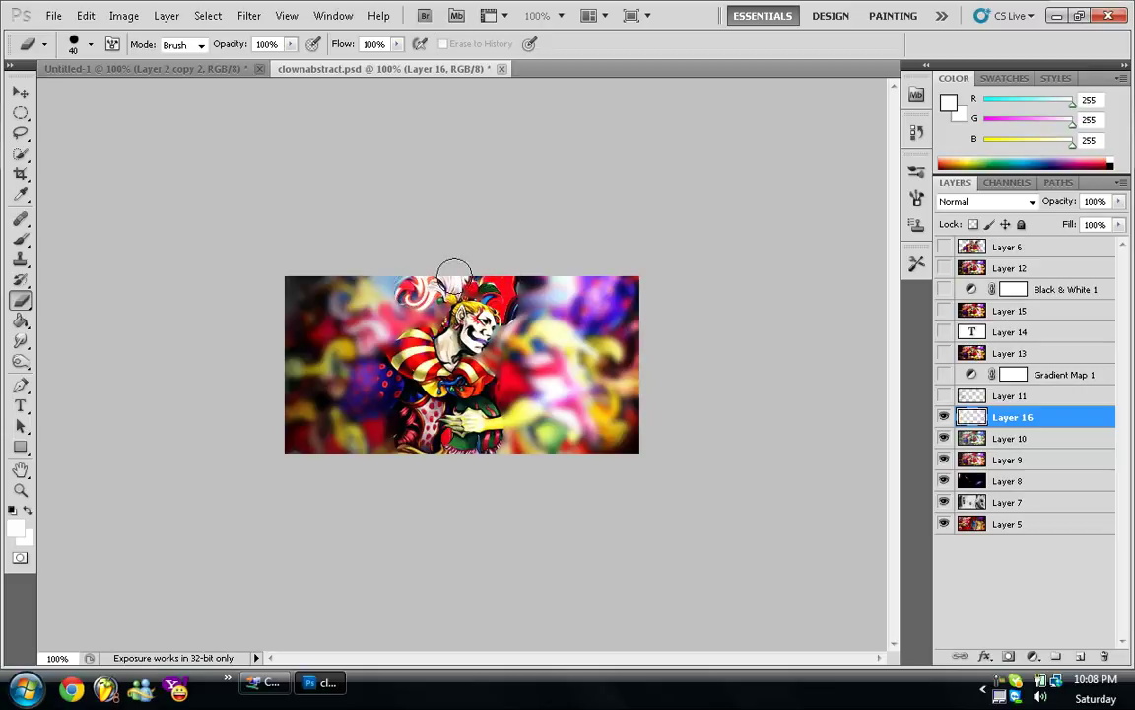
pyautogui.hotkey('ctrl', 'z')
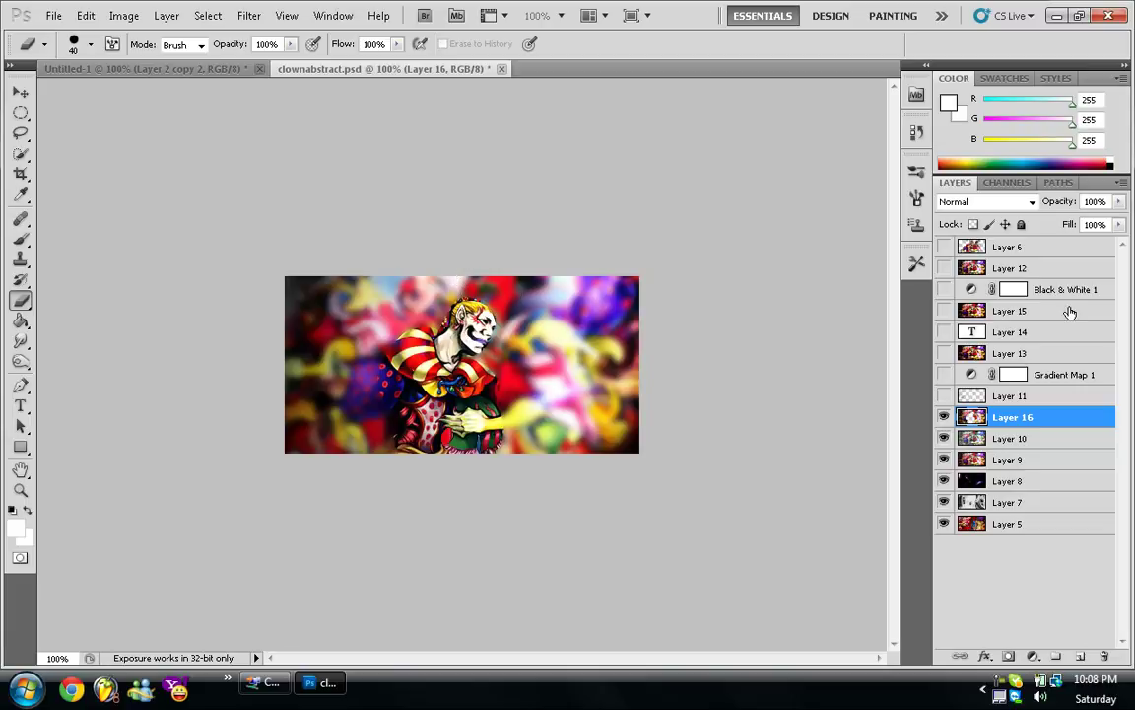
# Step: Show Layer 6 directly above Layer 16 and erase Layer 16's blur around the clown's arms, hat and costume with the 40 px Eraser
pyautogui.moveTo(988, 249); pyautogui.dragTo(997, 406)
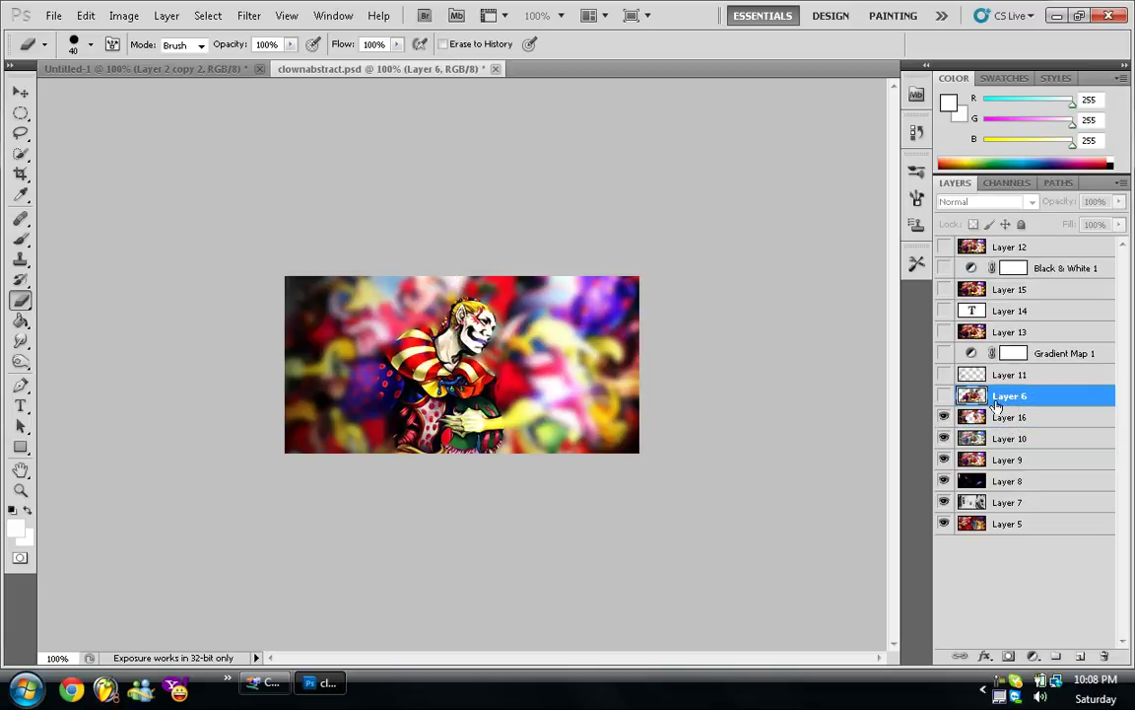
pyautogui.click(944, 396)
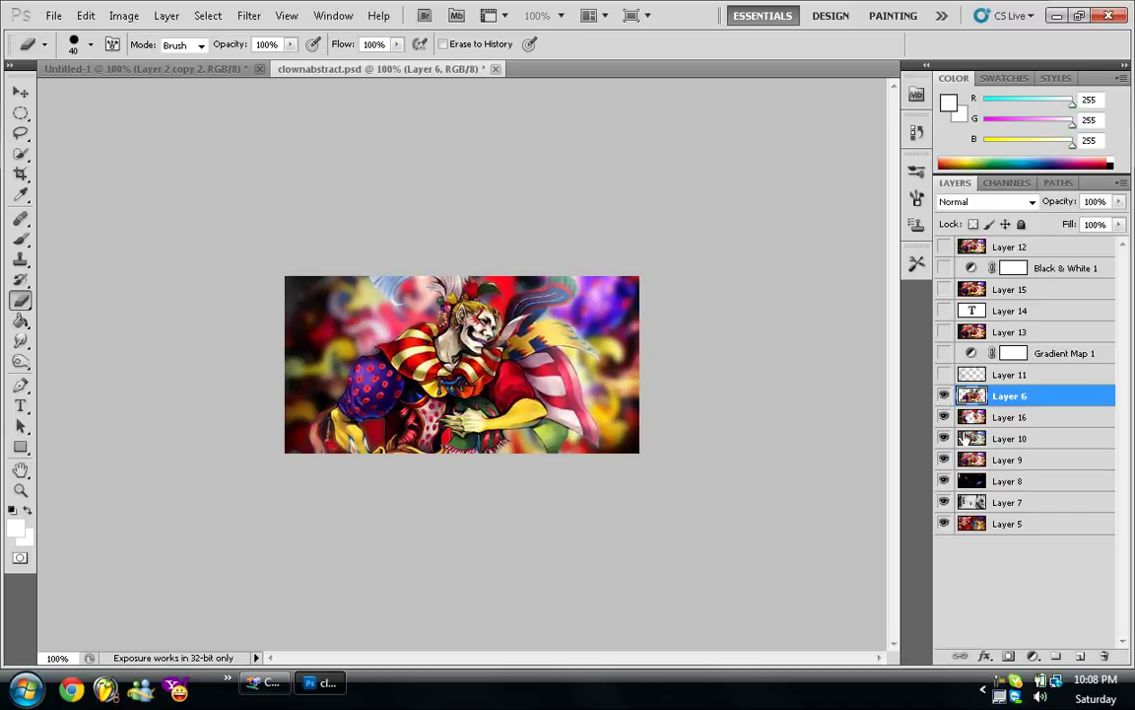
pyautogui.click(1025, 418)
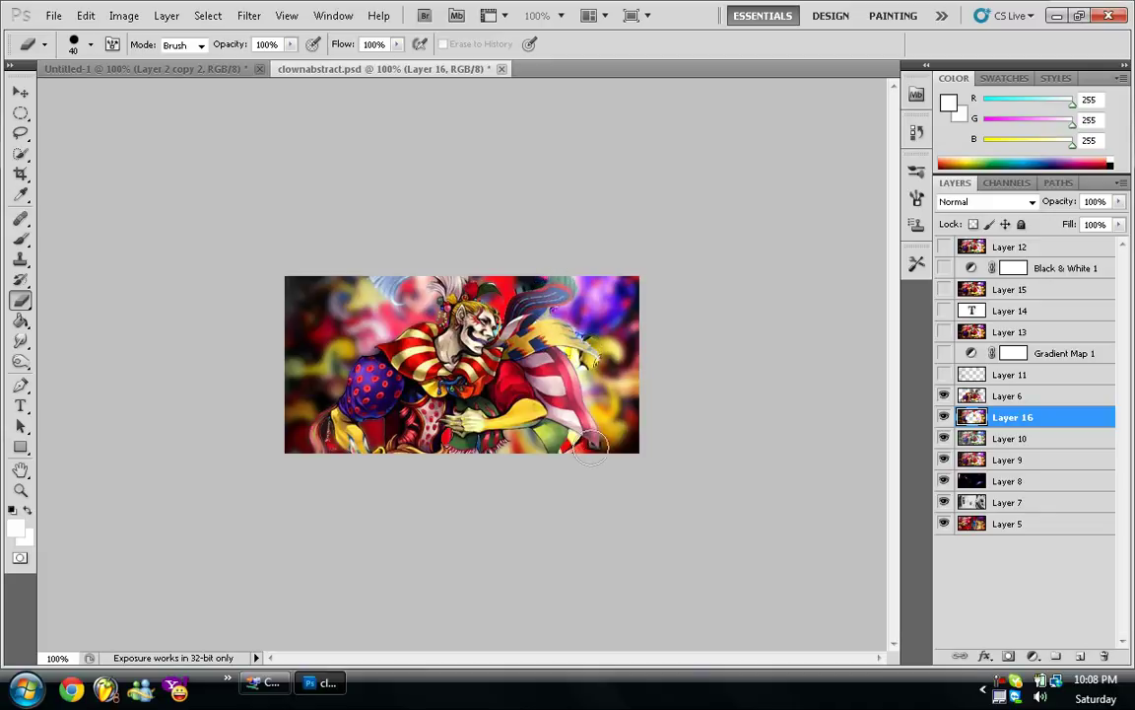
pyautogui.moveTo(372, 352)
pyautogui.mouseDown()
pyautogui.moveTo(317, 360)
pyautogui.moveTo(337, 349)
pyautogui.moveTo(290, 400)
pyautogui.moveTo(380, 458)
pyautogui.mouseUp()
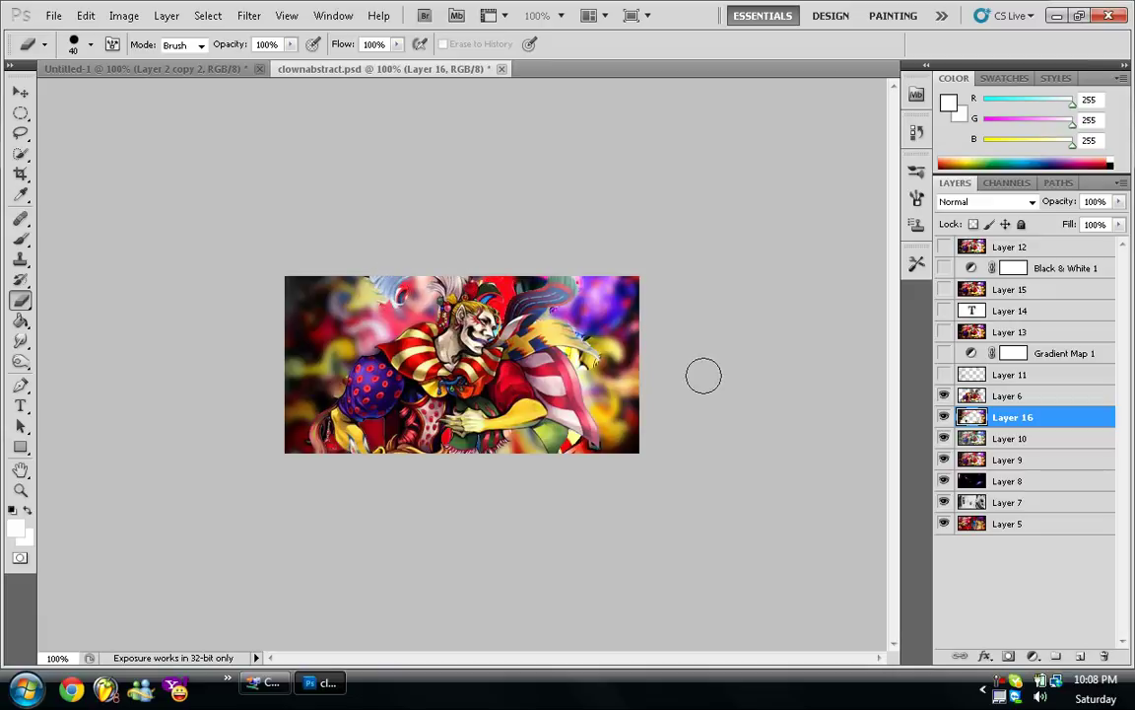
# Step: Compare the artwork with and without Layer 16, hide Layer 6, and erase the remaining blur across the clown's body on Layer 16
pyautogui.click(945, 417)
pyautogui.click(944, 417)
pyautogui.click(944, 396)
pyautogui.click(946, 396)
pyautogui.moveTo(569, 400)
pyautogui.mouseDown()
pyautogui.moveTo(552, 373)
pyautogui.moveTo(558, 422)
pyautogui.moveTo(537, 390)
pyautogui.moveTo(541, 348)
pyautogui.moveTo(554, 351)
pyautogui.moveTo(539, 316)
pyautogui.moveTo(418, 395)
pyautogui.mouseUp()
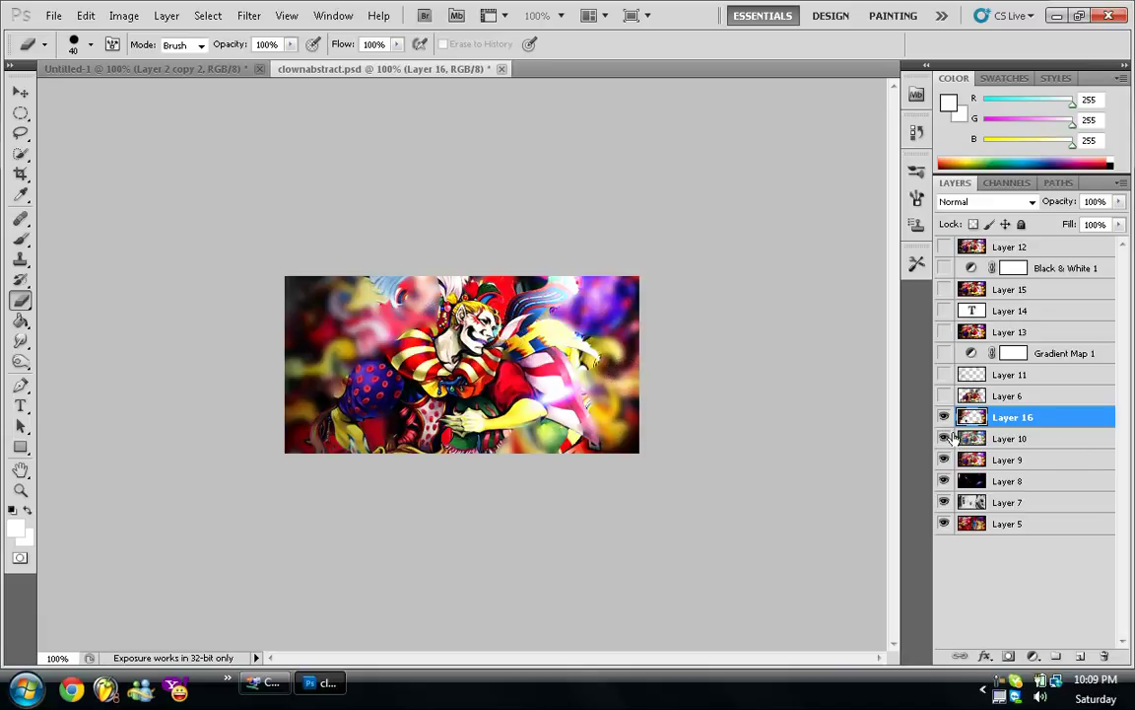
# Step: Set the Eraser opacity to 90% and erase Layer 16's blur over the yellow shapes on both sides of the clown
pyautogui.click(291, 45)
pyautogui.moveTo(287, 65); pyautogui.dragTo(283, 65)
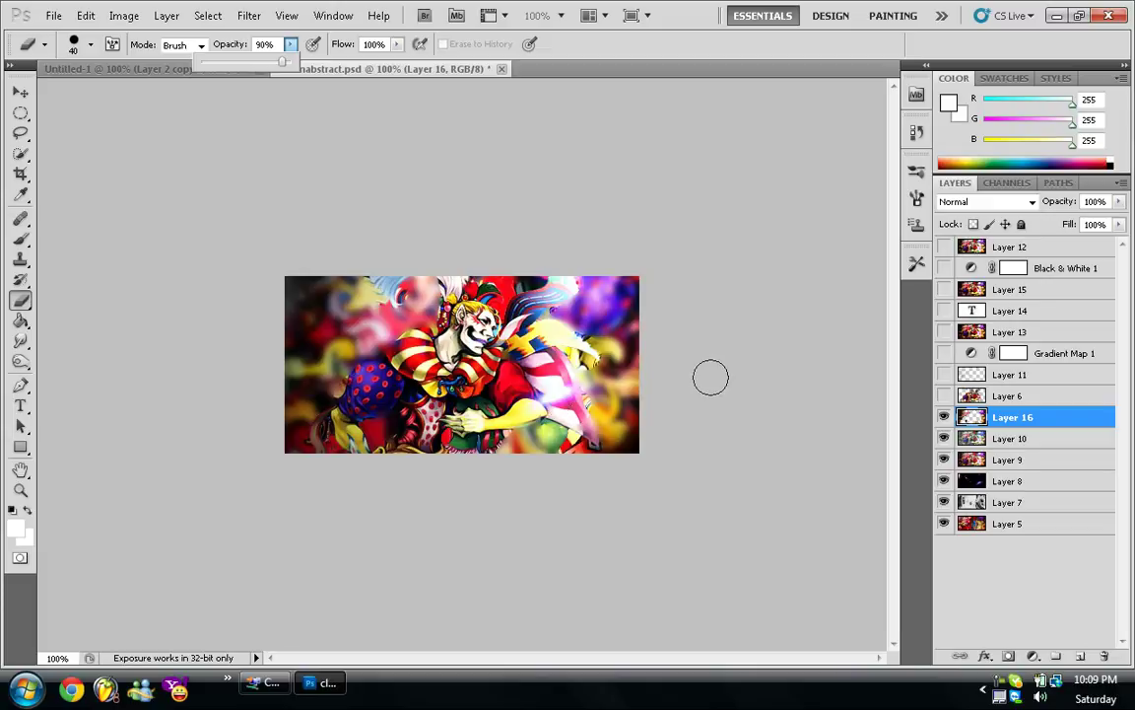
pyautogui.moveTo(618, 424)
pyautogui.mouseDown()
pyautogui.moveTo(609, 390)
pyautogui.moveTo(522, 328)
pyautogui.moveTo(533, 315)
pyautogui.moveTo(550, 315)
pyautogui.moveTo(313, 325)
pyautogui.moveTo(338, 351)
pyautogui.moveTo(272, 333)
pyautogui.moveTo(266, 370)
pyautogui.moveTo(299, 429)
pyautogui.moveTo(271, 369)
pyautogui.moveTo(330, 271)
pyautogui.moveTo(365, 293)
pyautogui.moveTo(336, 263)
pyautogui.mouseUp()
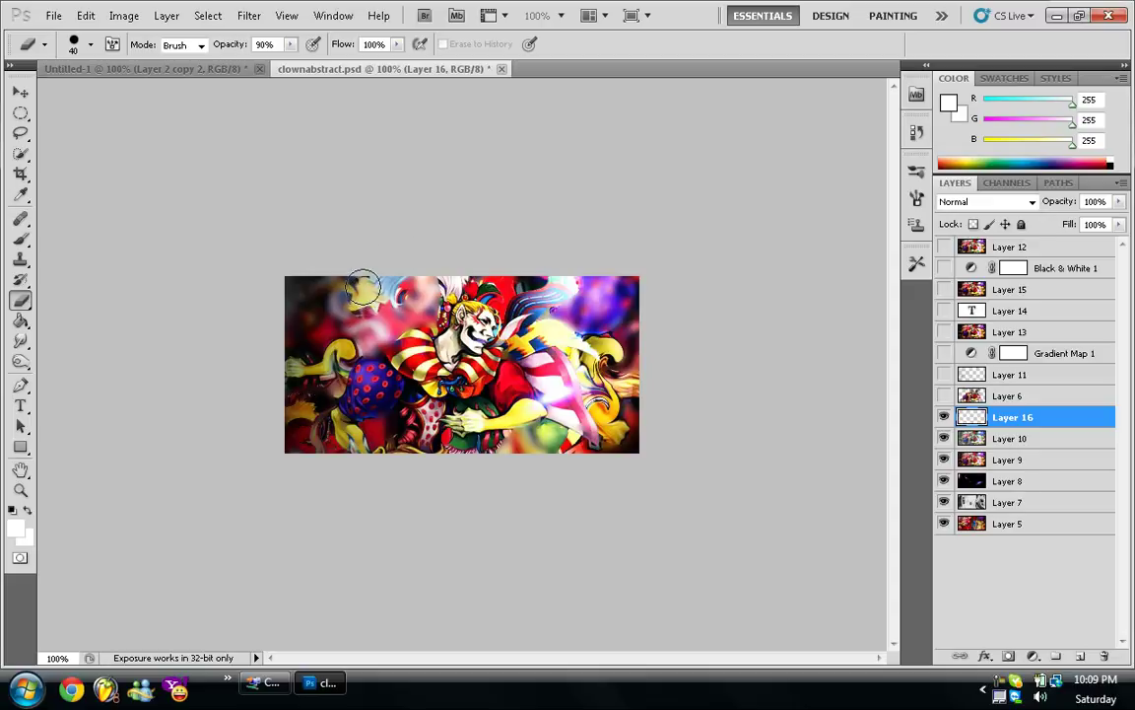
# Step: Lower the Eraser opacity to 84% and erase the blur over the purple dotted shape in the artwork's upper-right corner
pyautogui.click(291, 45)
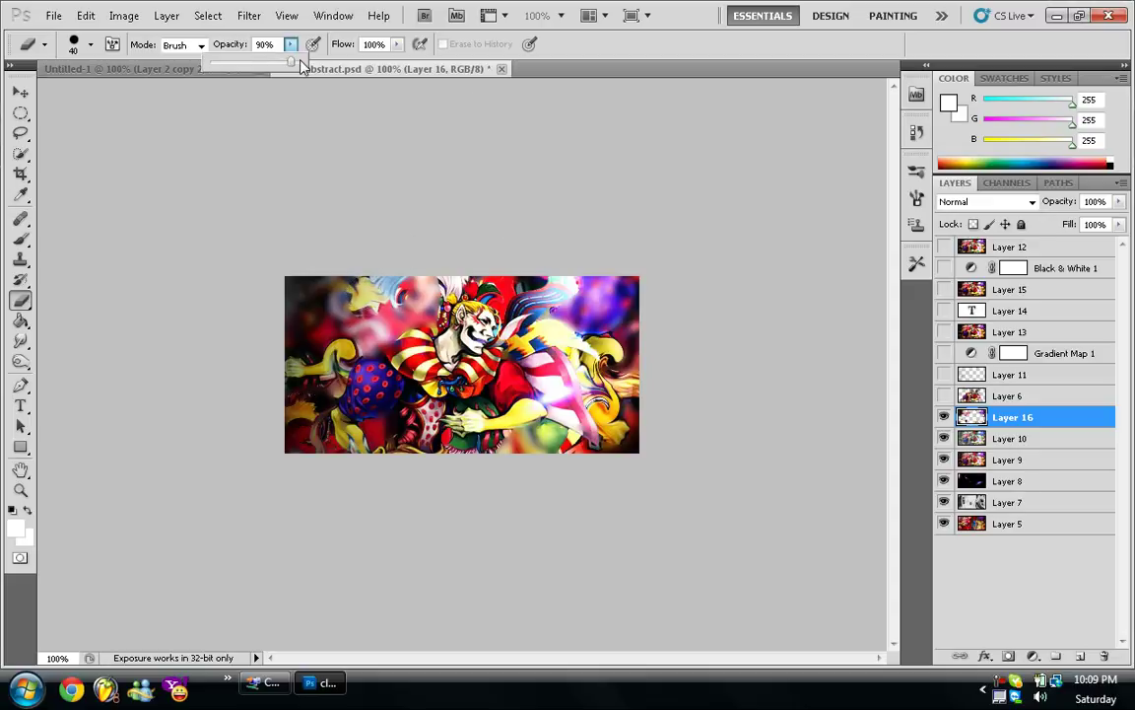
pyautogui.moveTo(292, 65); pyautogui.dragTo(287, 65)
pyautogui.click(553, 278)
pyautogui.moveTo(561, 340)
pyautogui.mouseDown()
pyautogui.moveTo(583, 266)
pyautogui.moveTo(560, 316)
pyautogui.moveTo(581, 268)
pyautogui.moveTo(609, 291)
pyautogui.mouseUp()
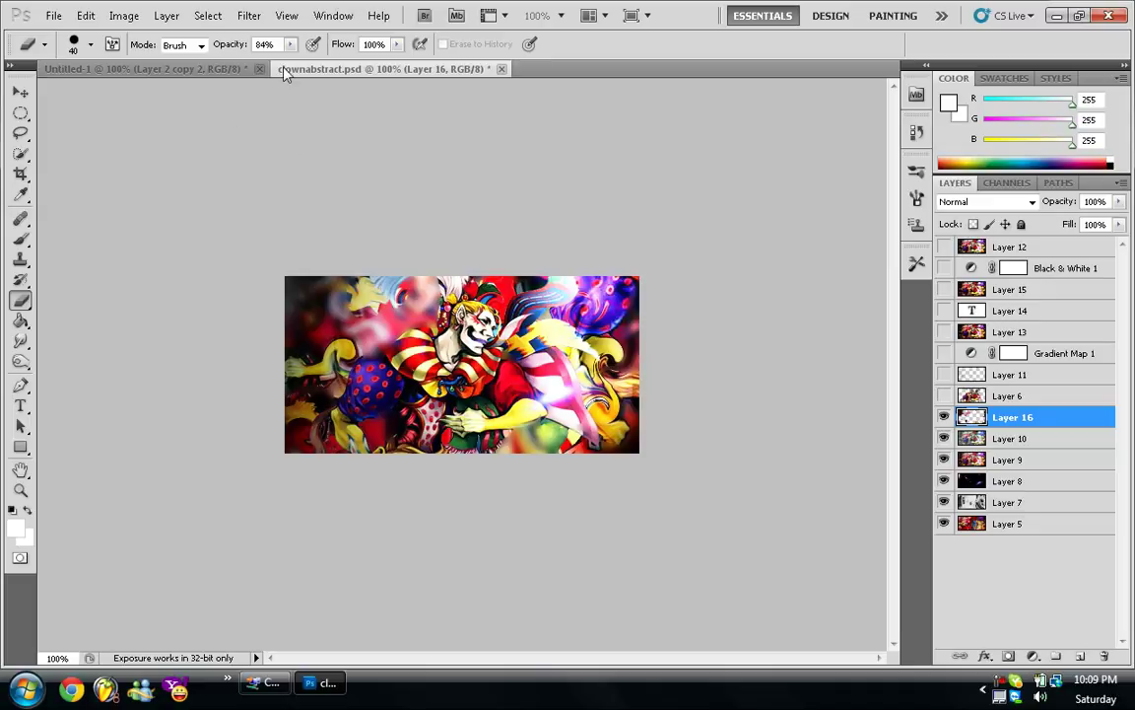
# Step: Erase the remaining blur over the upper-left swirls and lower edge, lowering the Eraser opacity to 80% and then 75%
pyautogui.moveTo(291, 44); pyautogui.dragTo(288, 65)
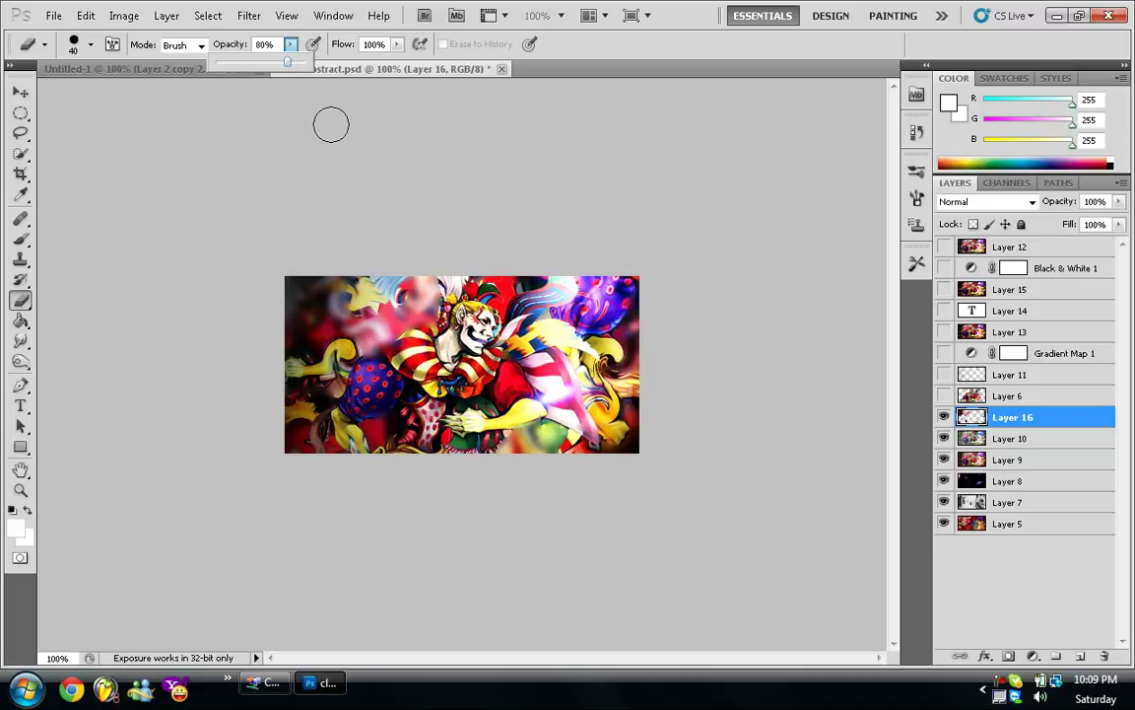
pyautogui.moveTo(422, 299)
pyautogui.mouseDown()
pyautogui.moveTo(359, 324)
pyautogui.moveTo(405, 337)
pyautogui.moveTo(413, 332)
pyautogui.moveTo(396, 315)
pyautogui.moveTo(322, 321)
pyautogui.moveTo(277, 342)
pyautogui.moveTo(360, 412)
pyautogui.moveTo(385, 456)
pyautogui.moveTo(382, 445)
pyautogui.moveTo(554, 467)
pyautogui.moveTo(581, 451)
pyautogui.moveTo(615, 476)
pyautogui.moveTo(648, 474)
pyautogui.moveTo(633, 407)
pyautogui.moveTo(612, 460)
pyautogui.mouseUp()
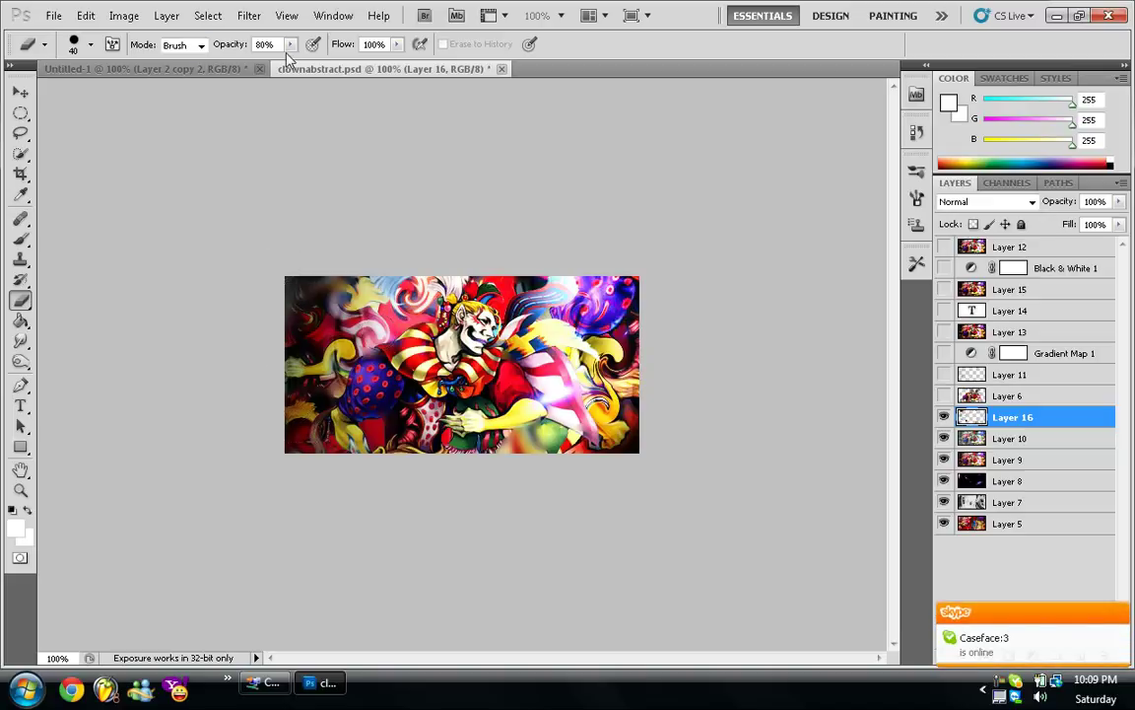
pyautogui.moveTo(290, 45); pyautogui.dragTo(288, 67)
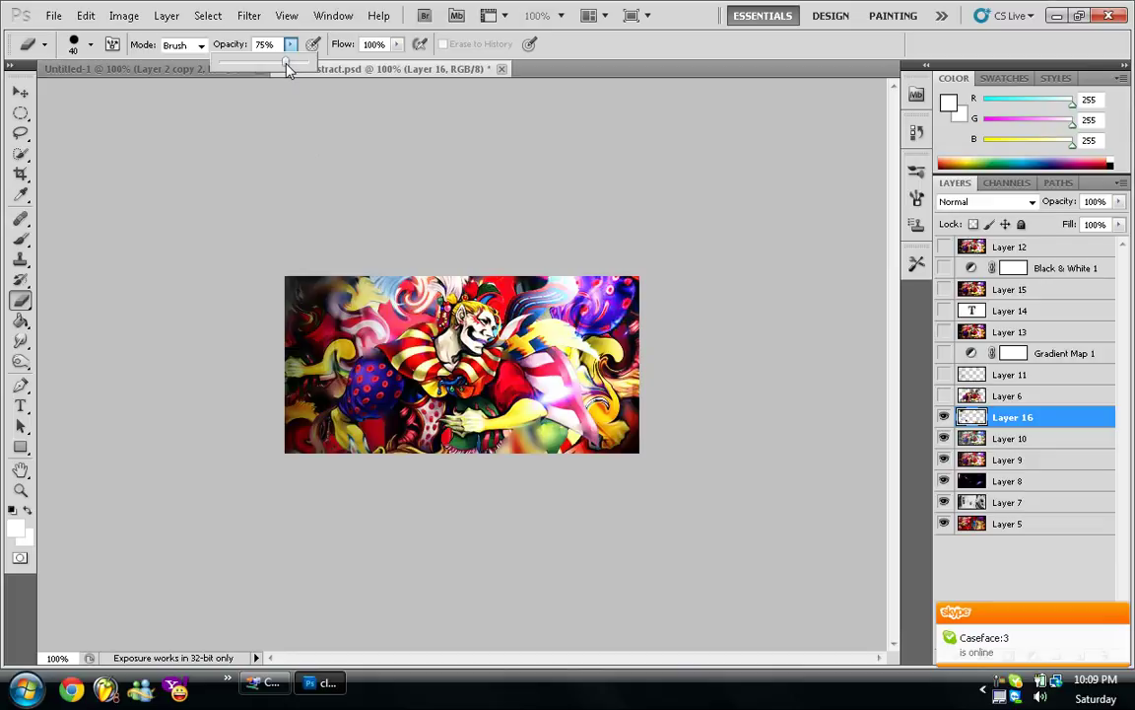
pyautogui.click(317, 296)
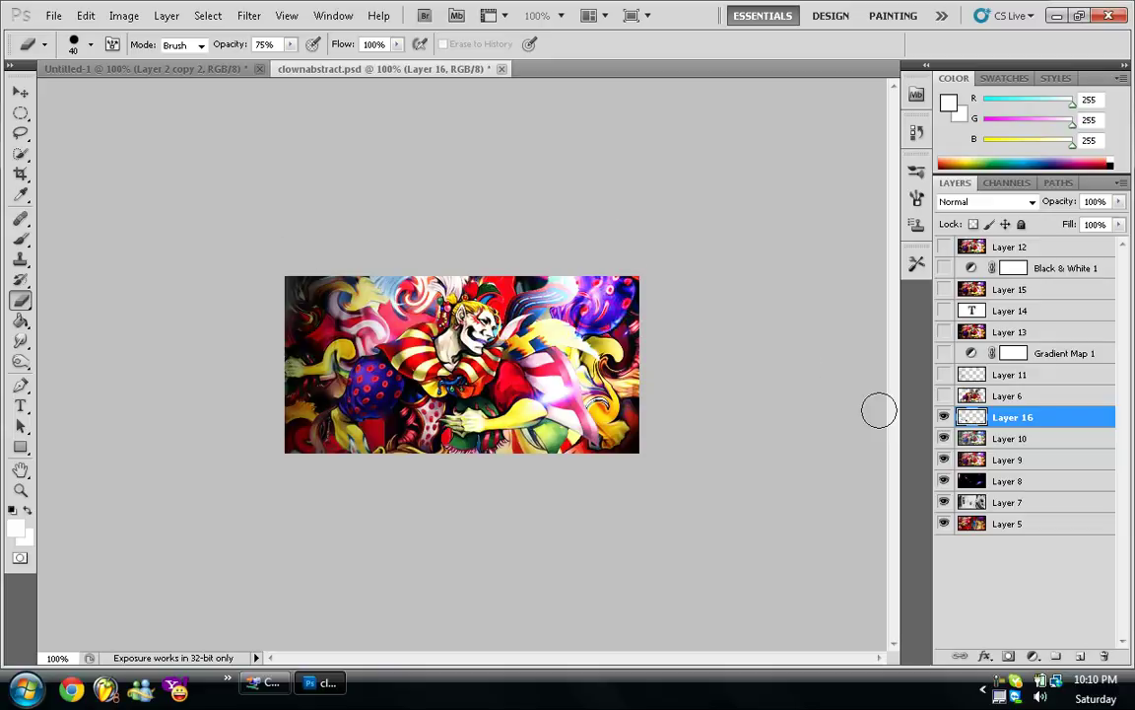
# Step: Compare the artwork with and without the erased blur on Layer 16, and briefly check Layer 11
pyautogui.click(945, 418)
pyautogui.click(946, 418)
pyautogui.click(945, 418)
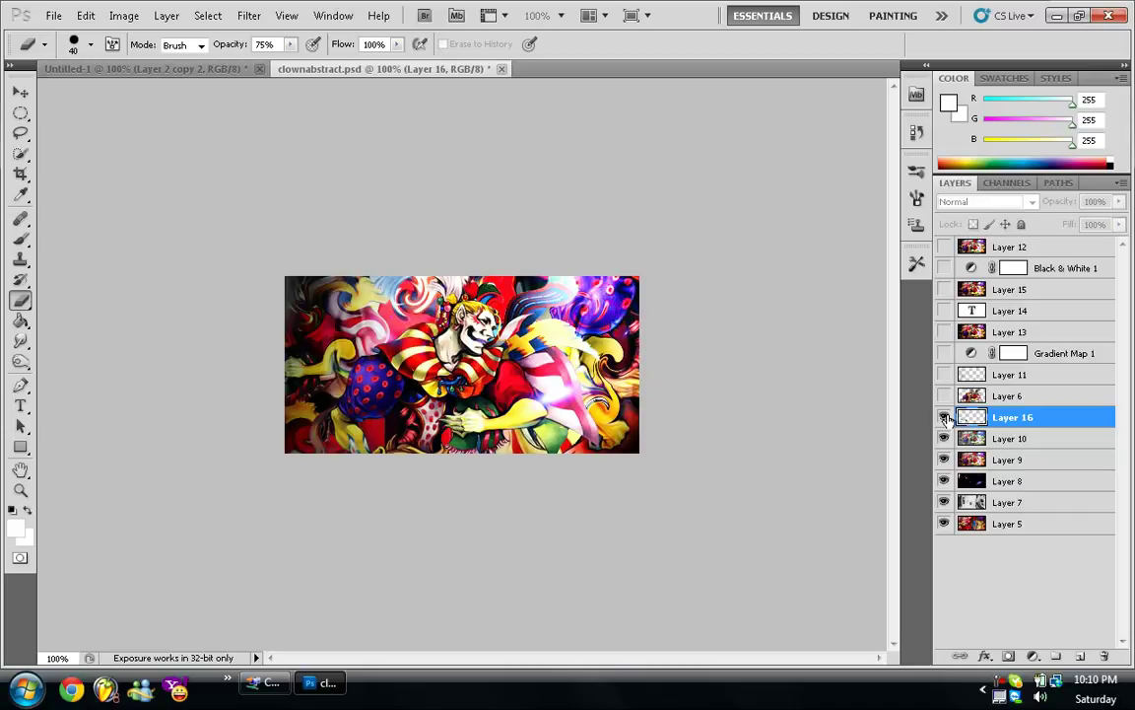
pyautogui.click(945, 418)
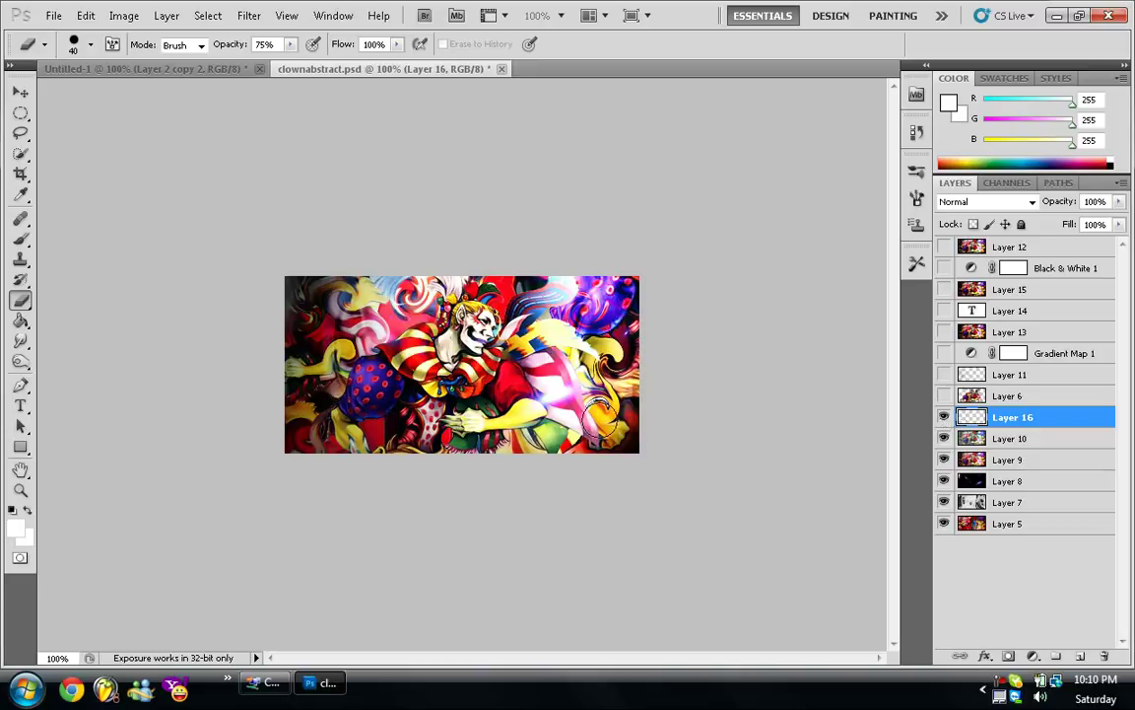
pyautogui.click(946, 374)
pyautogui.click(945, 374)
pyautogui.click(944, 418)
pyautogui.click(944, 419)
pyautogui.click(944, 419)
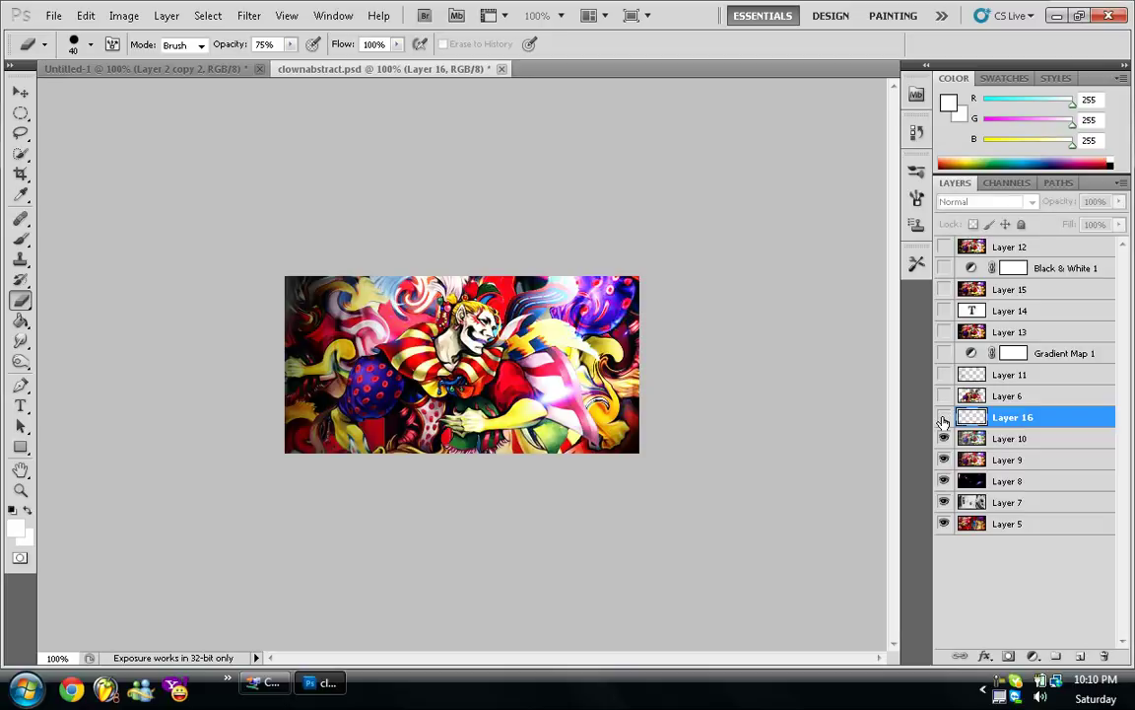
pyautogui.click(944, 419)
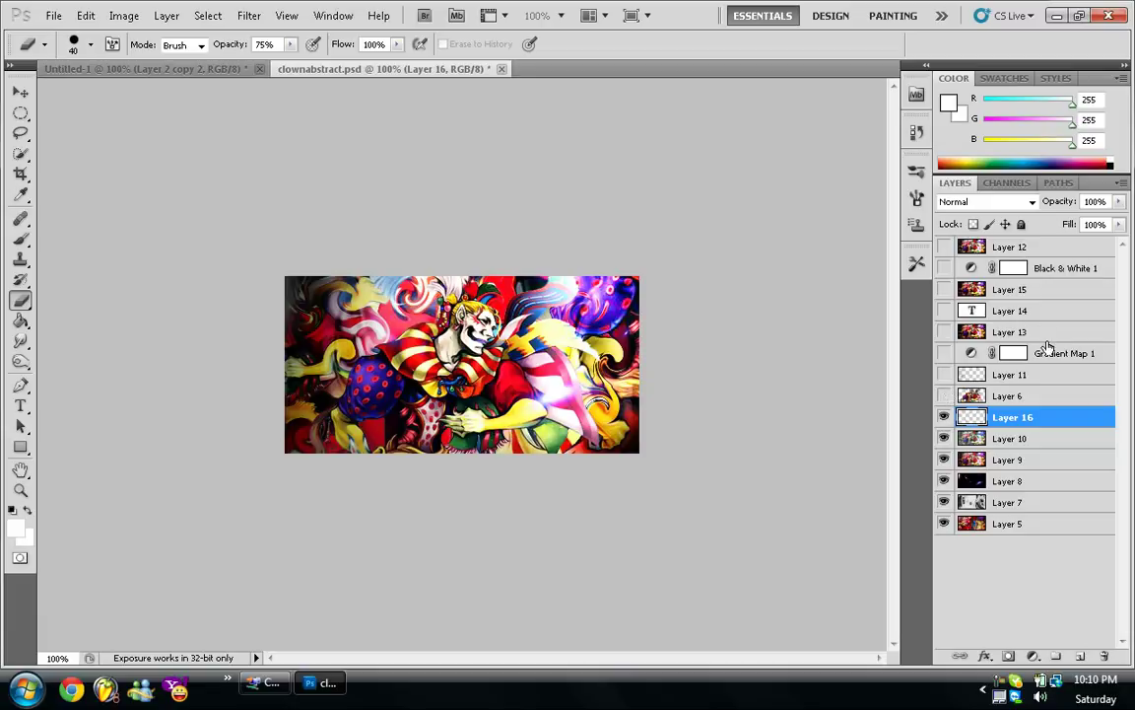
# Step: Review the purple-to-orange gradient of the Gradient Map 1 adjustment and make that layer visible
pyautogui.click(972, 354)
pyautogui.click(973, 354)
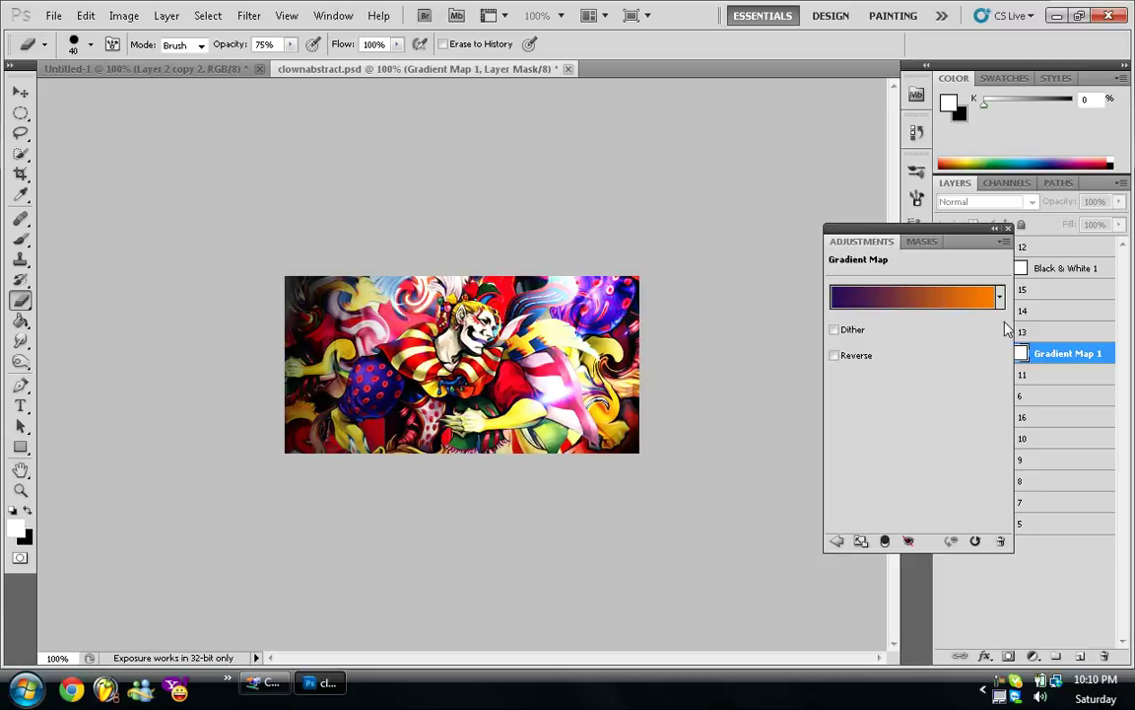
pyautogui.click(1005, 228)
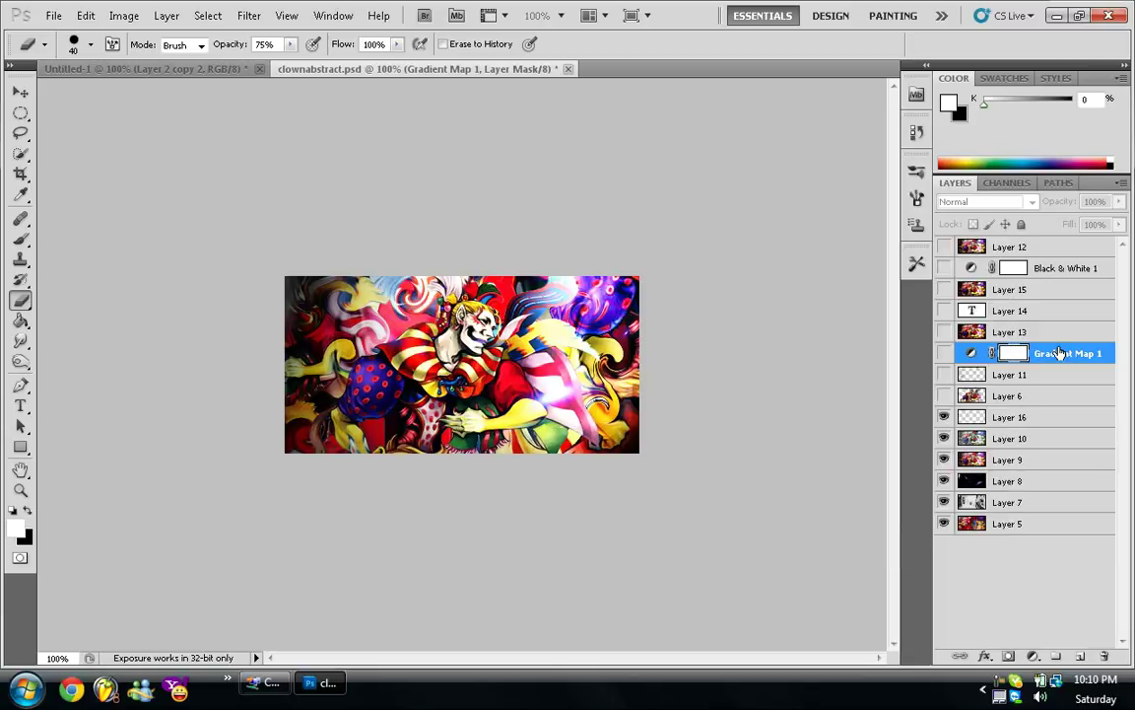
pyautogui.click(944, 356)
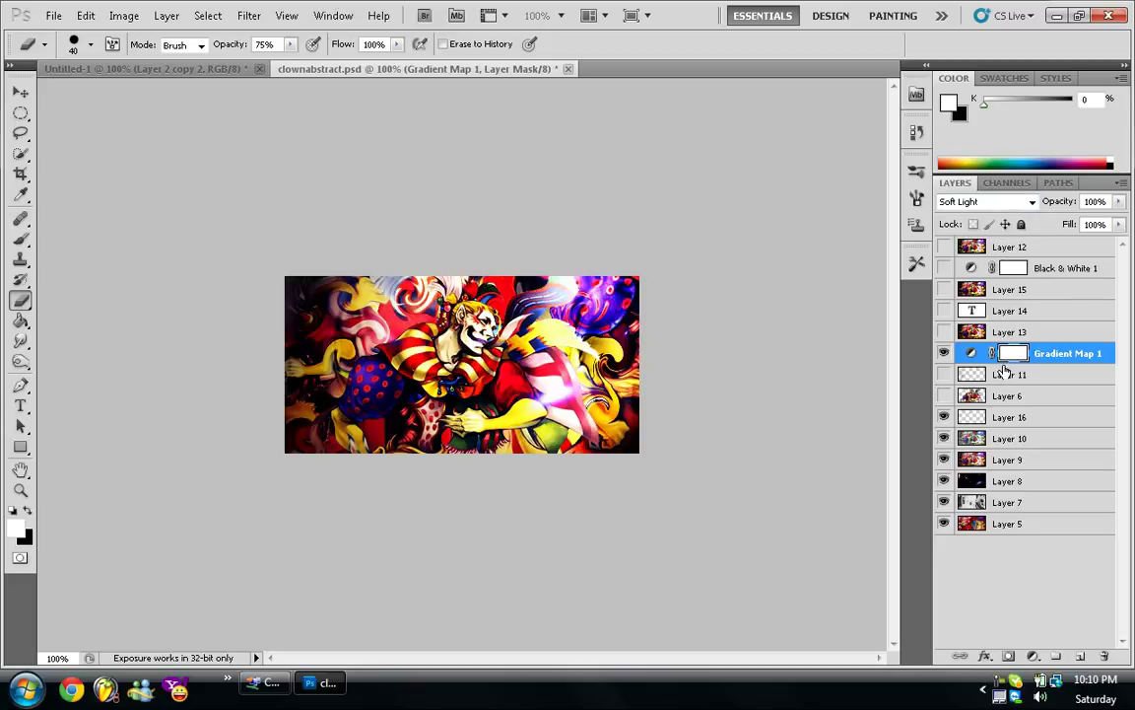
# Step: Make Layer 13 visible above the gradient map and compare the artwork with and without it
pyautogui.click(1015, 336)
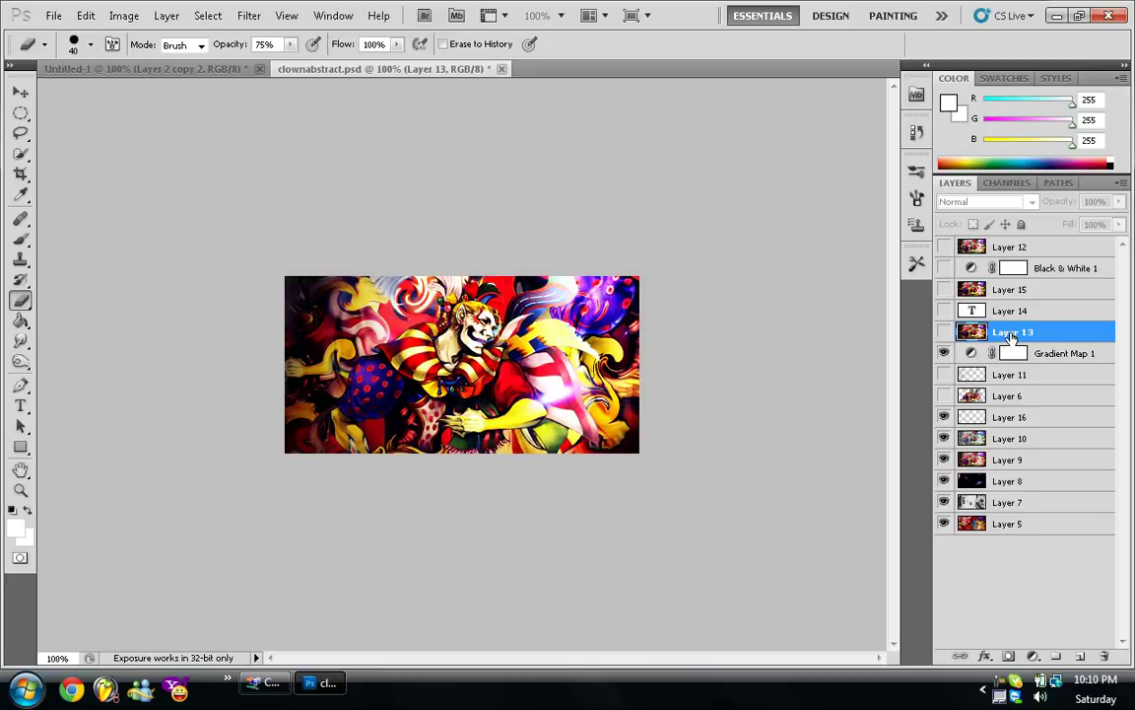
pyautogui.click(944, 335)
pyautogui.click(944, 335)
pyautogui.click(944, 335)
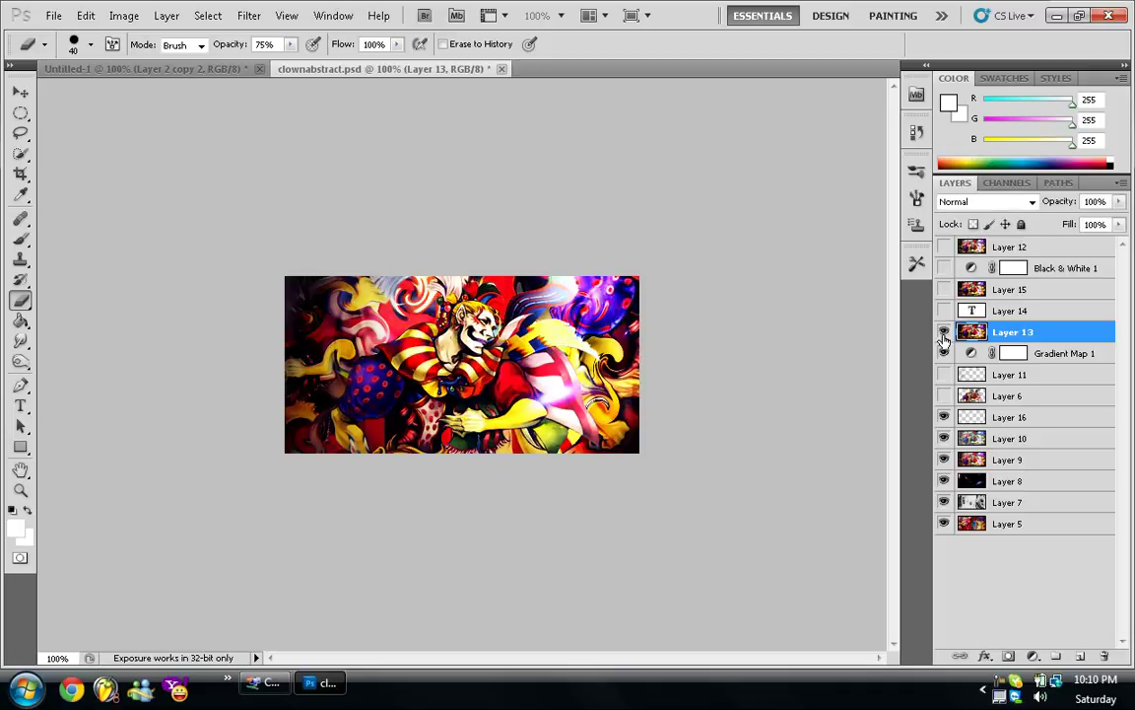
pyautogui.click(944, 335)
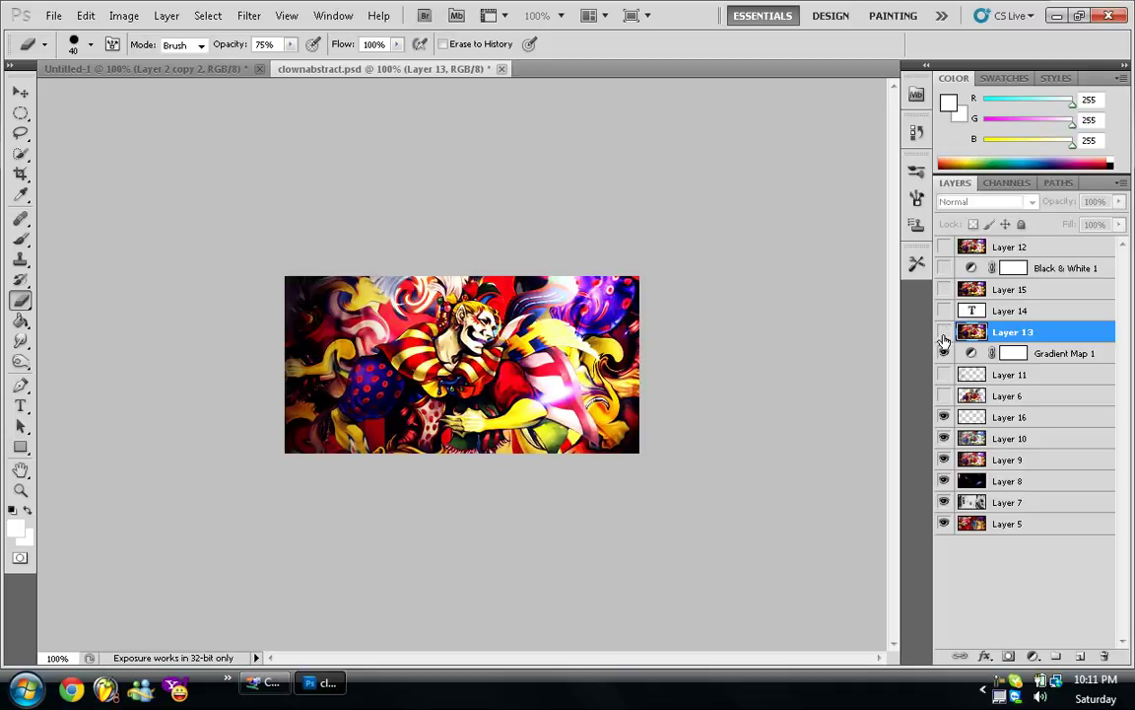
pyautogui.click(943, 336)
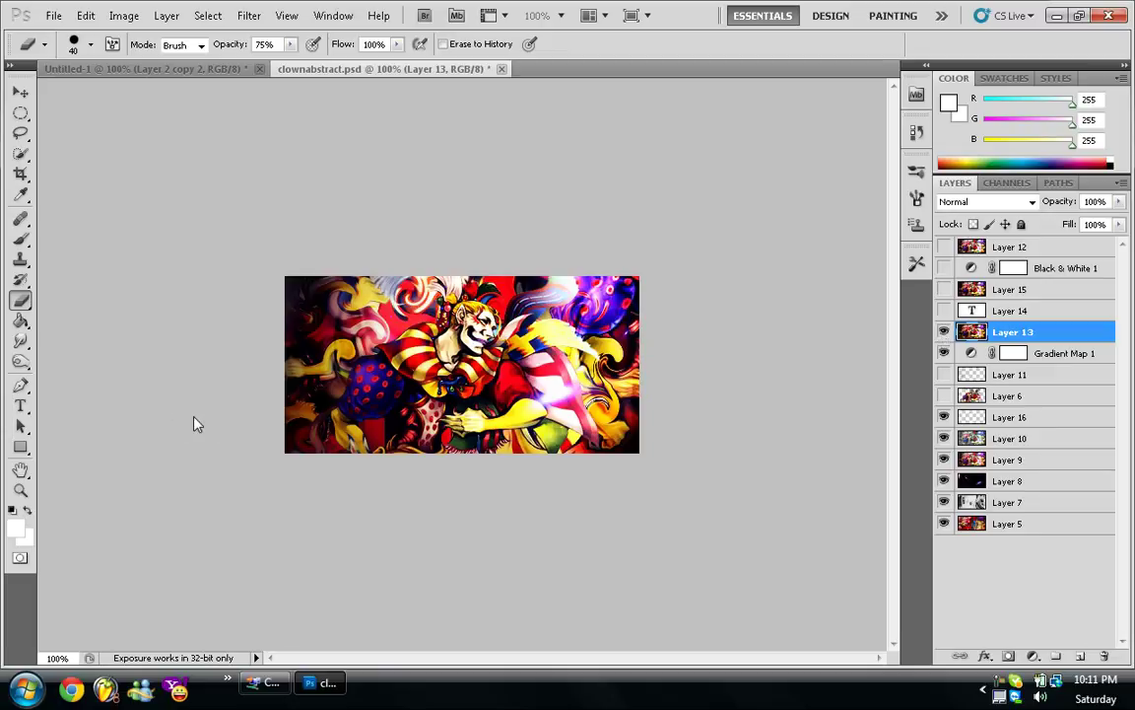
# Step: Select the Burn tool with Midtones range and 100% exposure, and examine the shading that Layer 13 adds
pyautogui.click(21, 361)
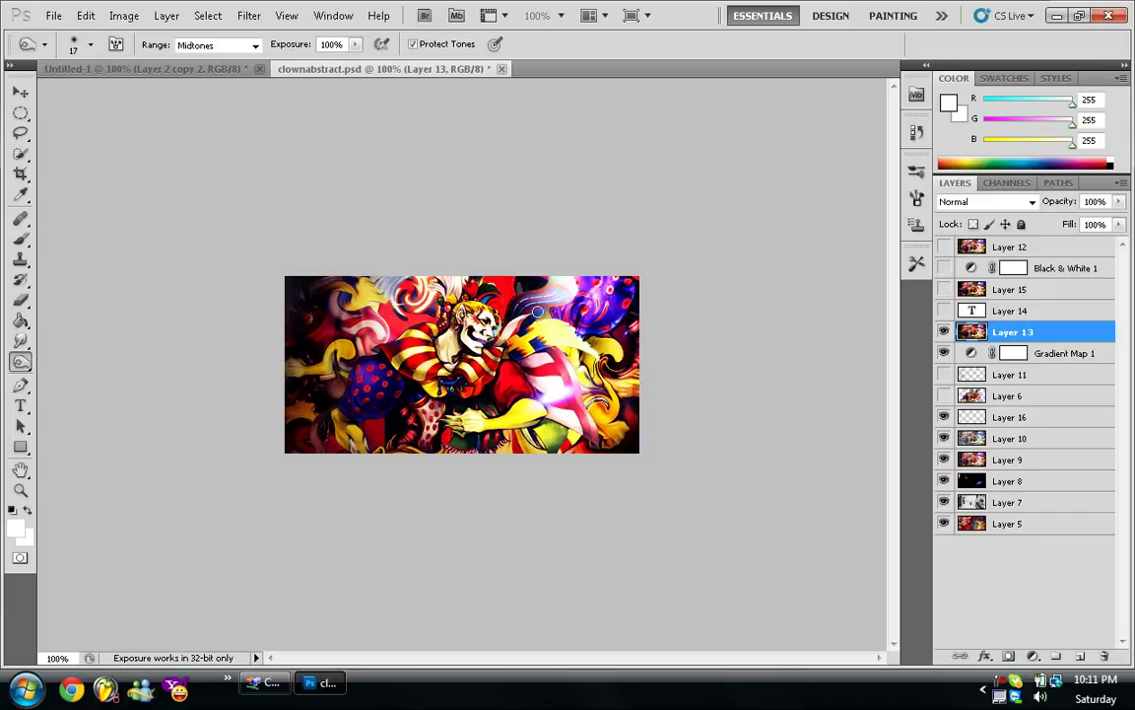
pyautogui.click(945, 333)
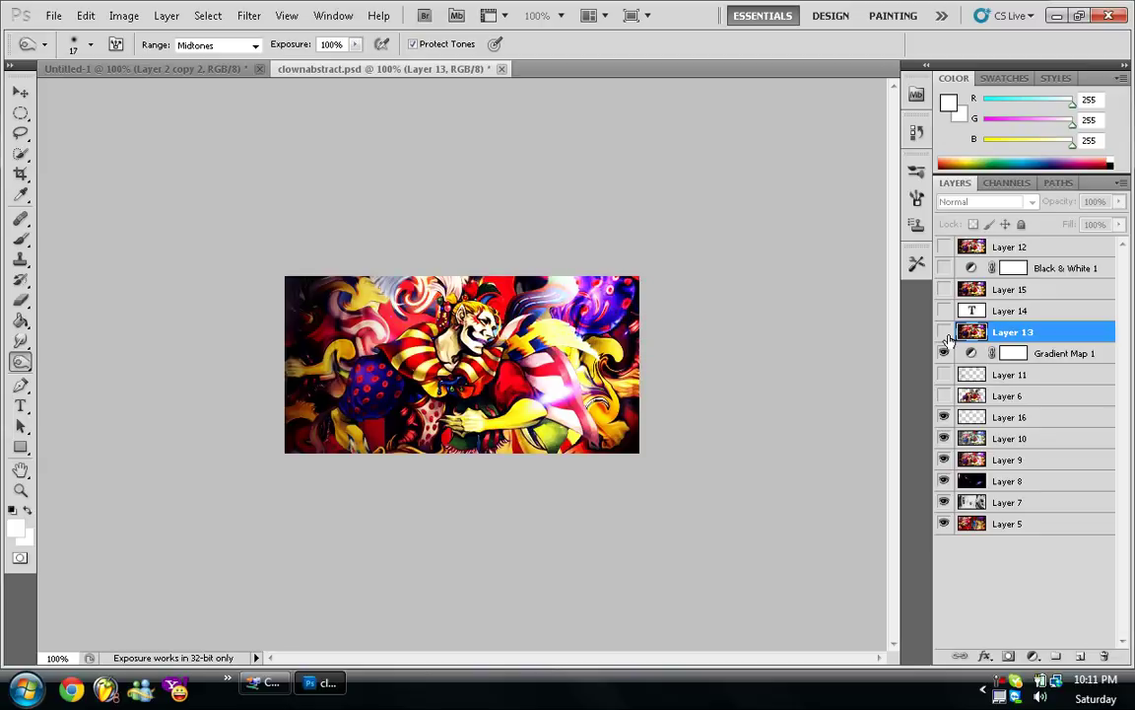
pyautogui.click(944, 333)
pyautogui.click(945, 333)
pyautogui.click(944, 333)
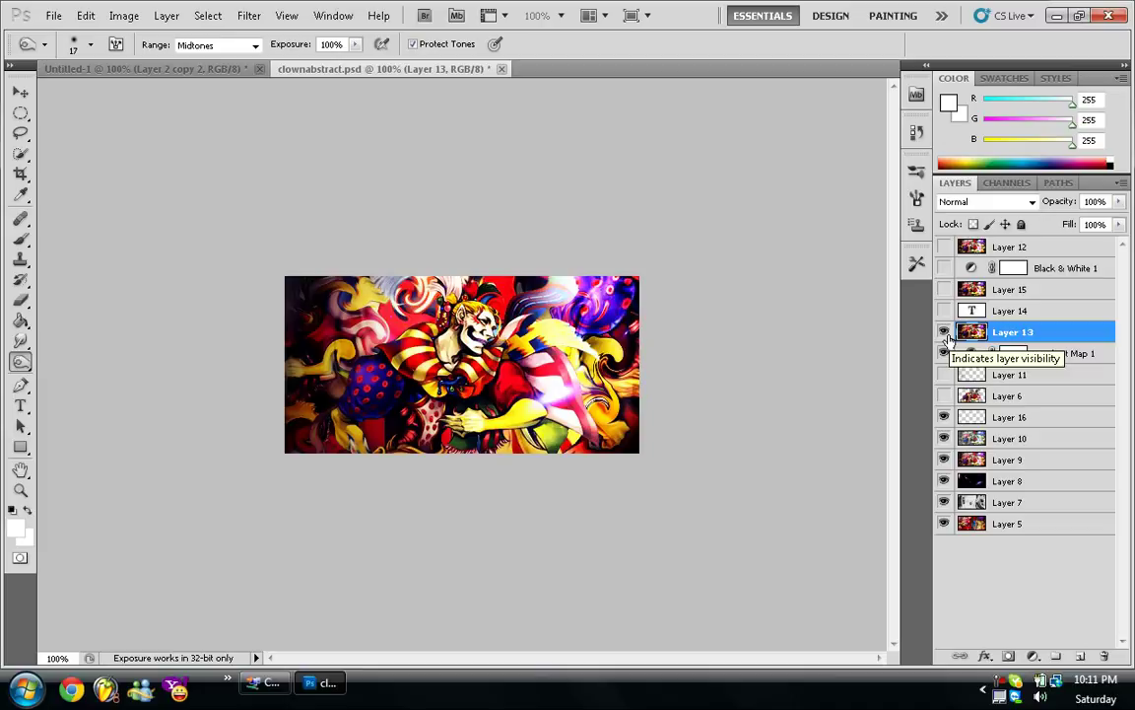
# Step: Make Layer 15 visible and compare the artwork with and without it, briefly checking Layer 12 as well
pyautogui.click(1009, 289)
pyautogui.click(944, 289)
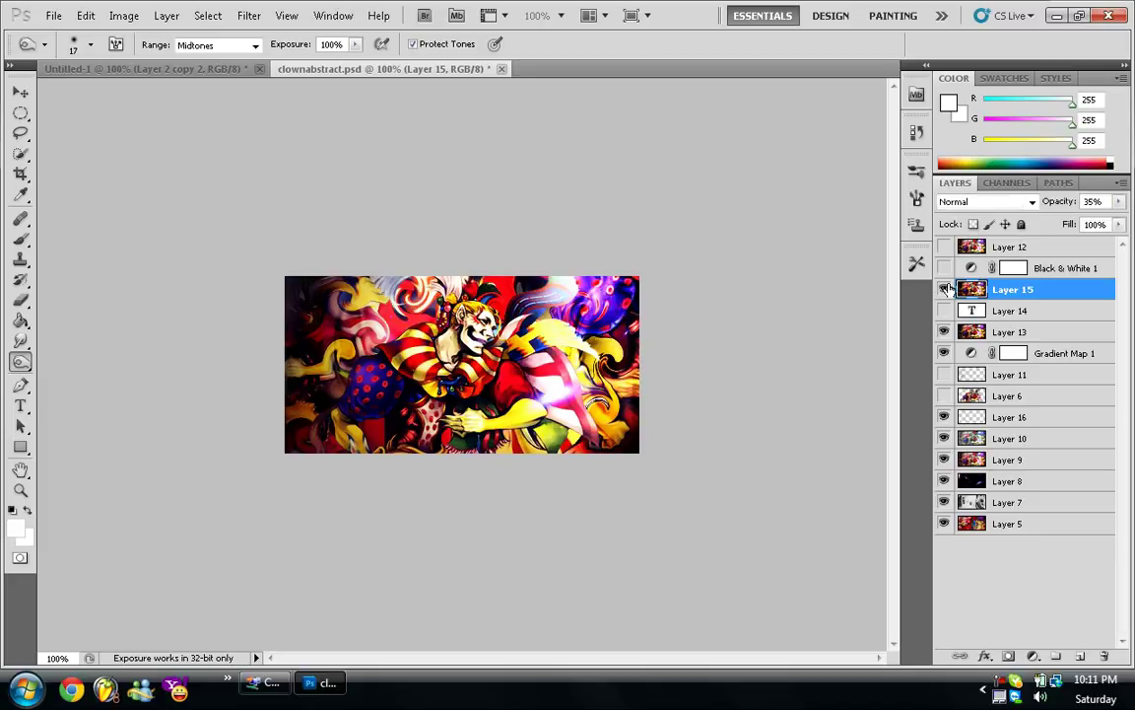
pyautogui.click(945, 288)
pyautogui.click(945, 288)
pyautogui.click(945, 289)
pyautogui.click(946, 289)
pyautogui.click(945, 288)
pyautogui.click(945, 288)
pyautogui.click(945, 289)
pyautogui.click(945, 246)
pyautogui.click(945, 247)
pyautogui.click(945, 289)
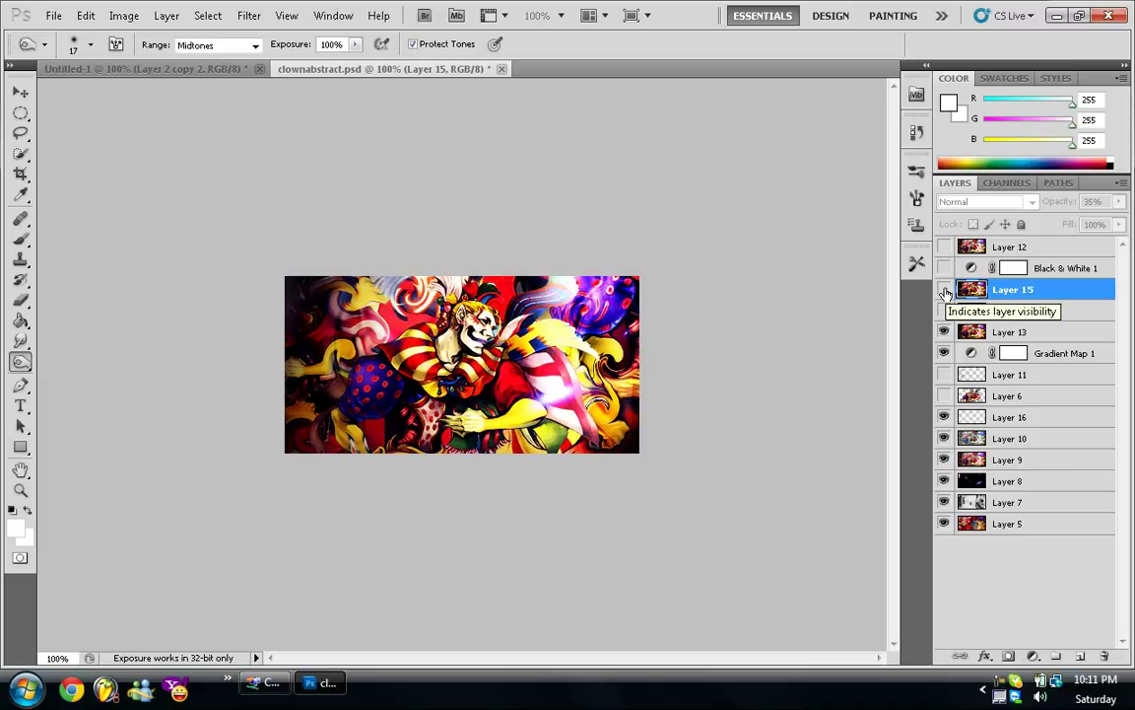
pyautogui.click(945, 289)
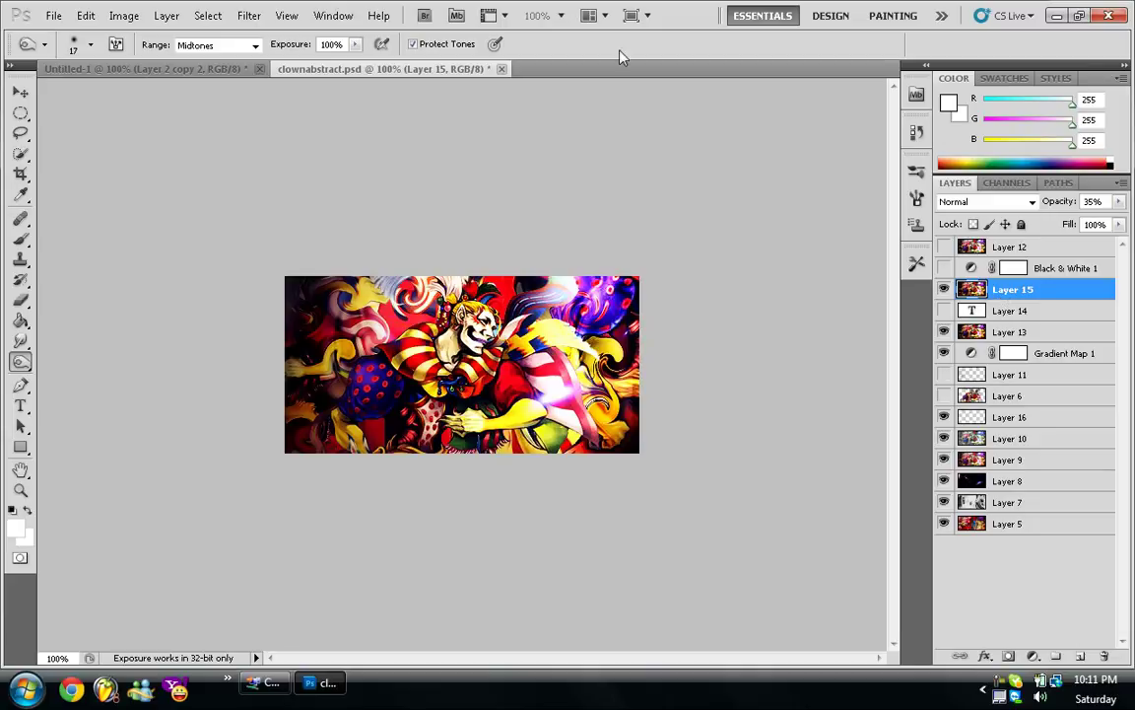
# Step: Preview the Paint Daubs filter on Layer 15 without applying it, and keep the current Windows color scheme with future reminders
pyautogui.click(250, 17)
pyautogui.moveTo(259, 163)
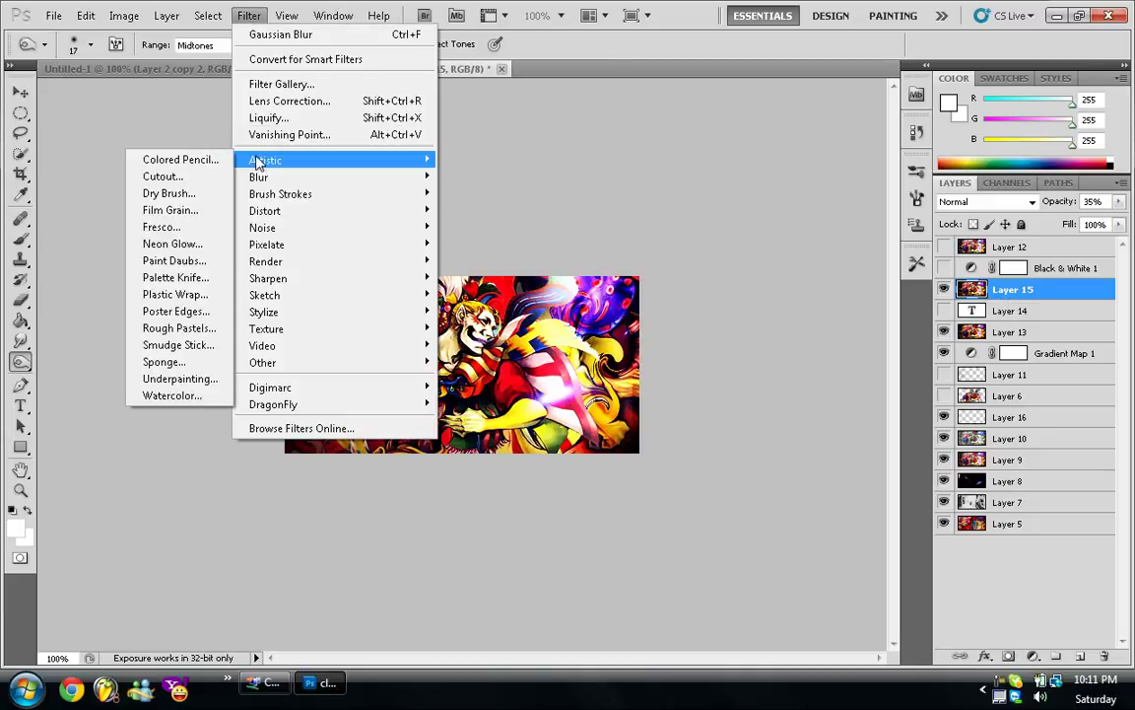
pyautogui.click(194, 261)
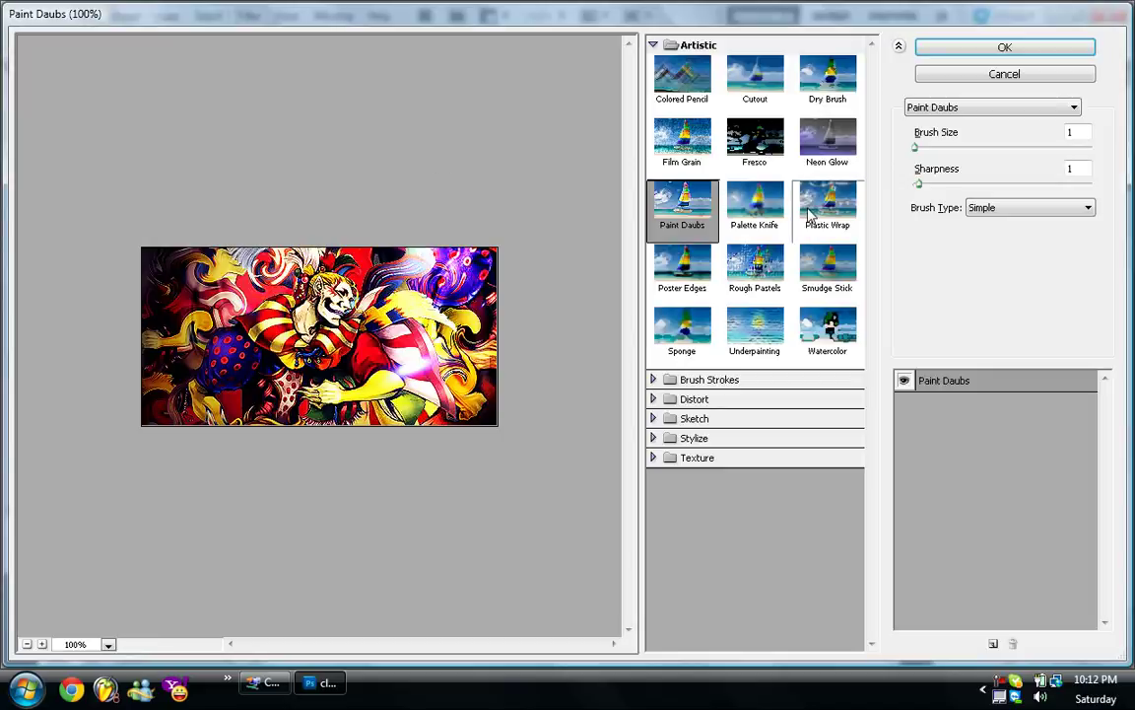
pyautogui.click(1005, 75)
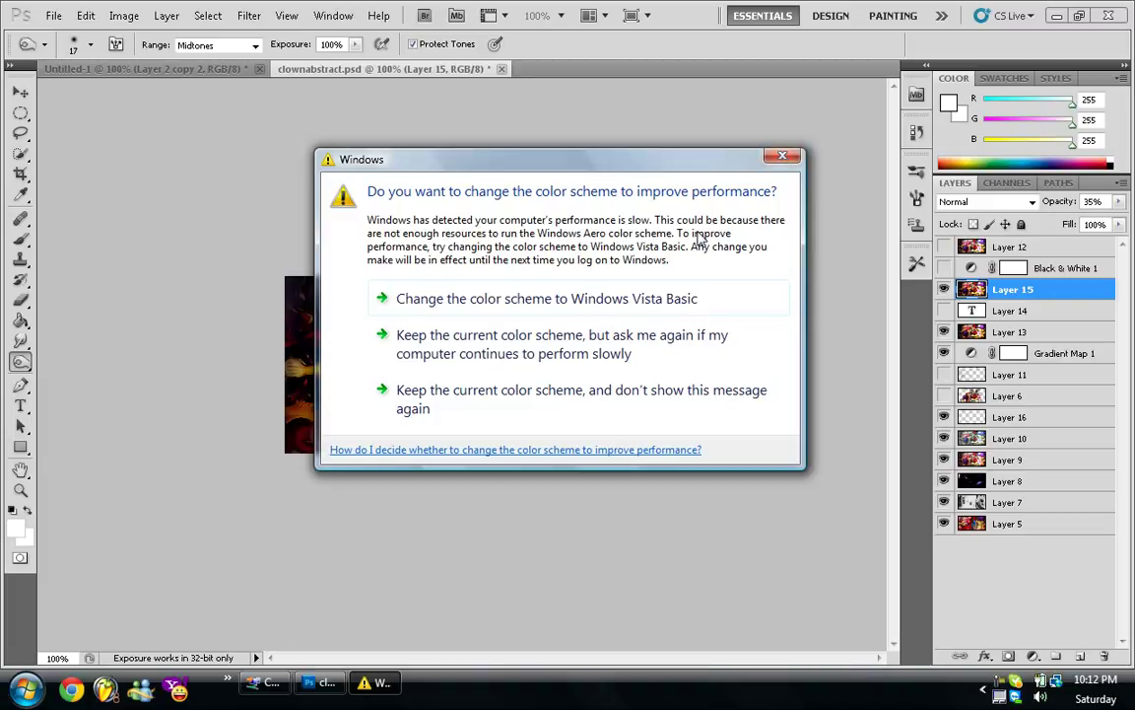
pyautogui.click(634, 342)
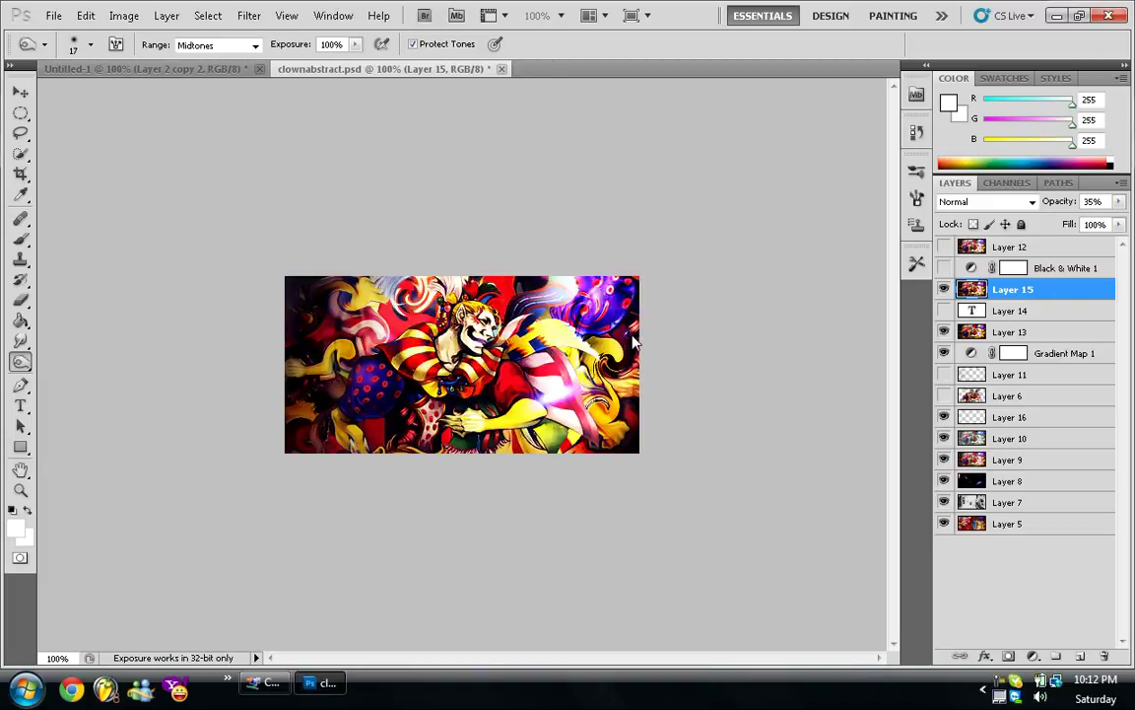